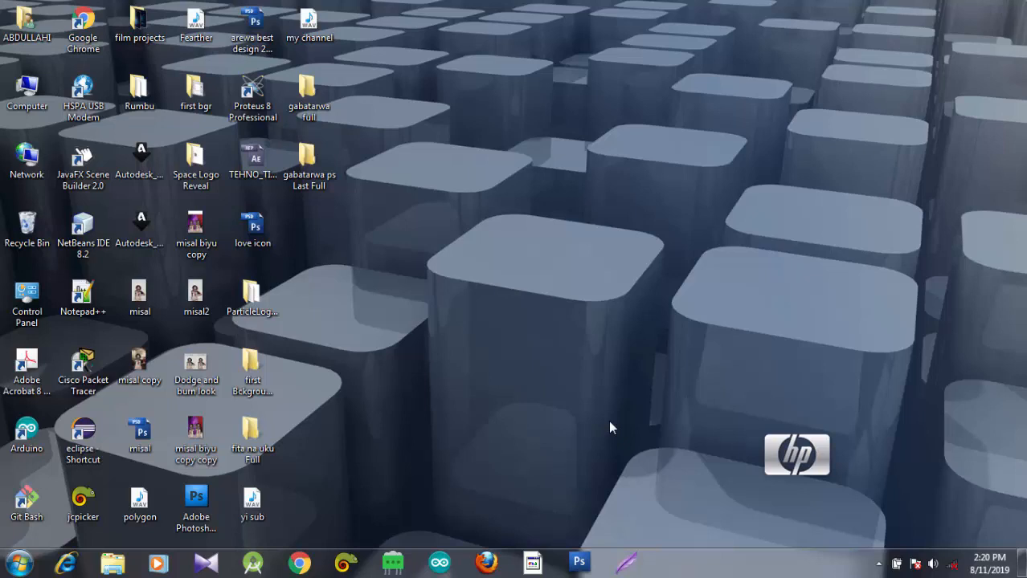
Step: Switch to Photoshop and start a new document named Logo
left_click(578, 562)
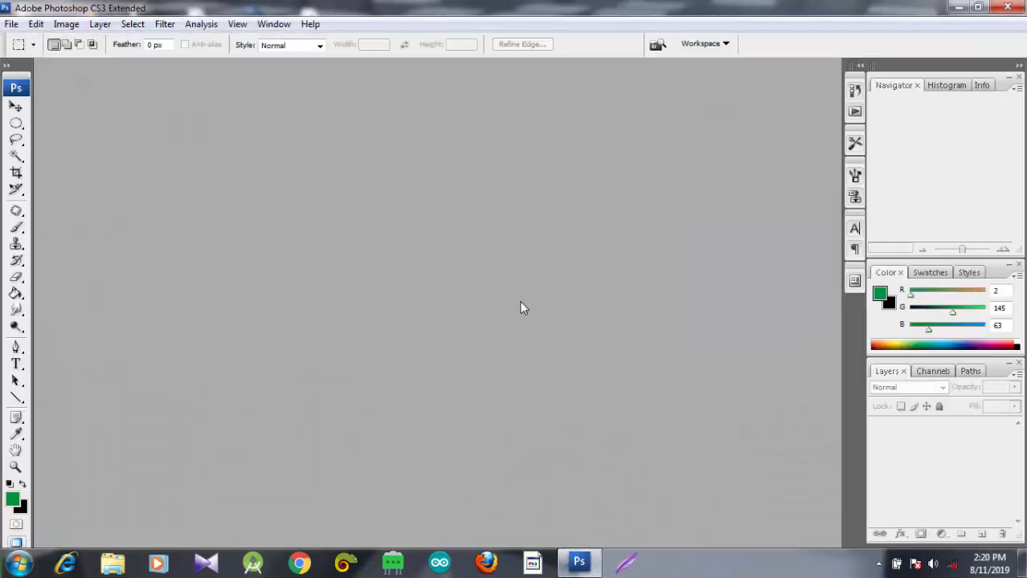
left_click(12, 24)
left_click(28, 39)
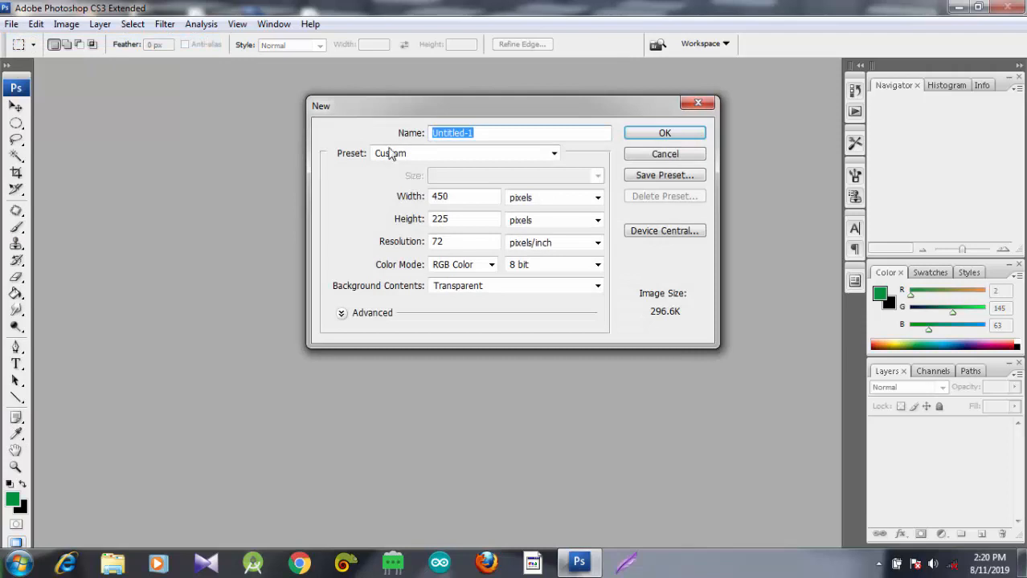
key("BackSpace")
type("Logo")
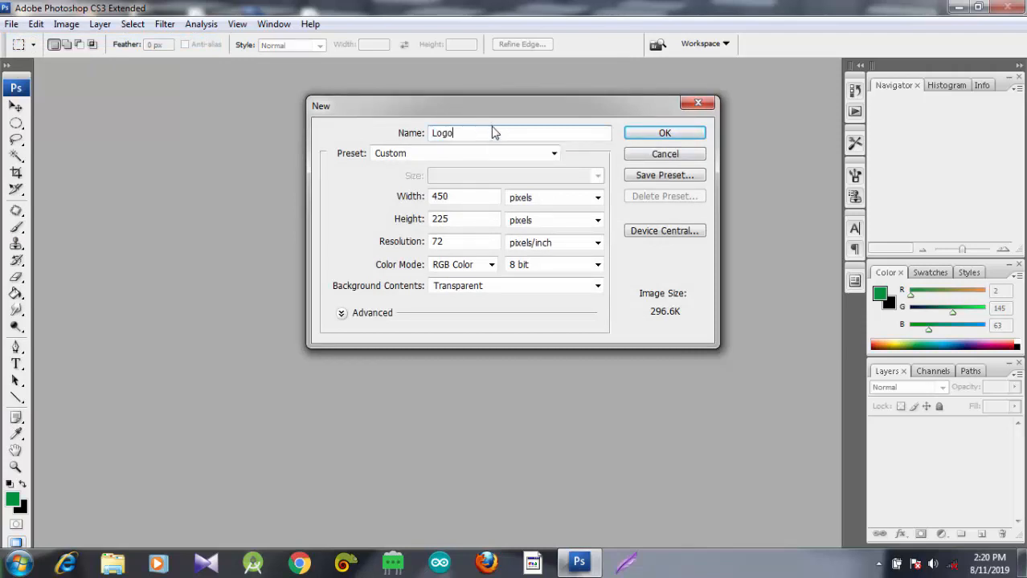
Step: Create the document at a custom size of 450 × 225 pixels with transparent background contents
left_click(452, 196)
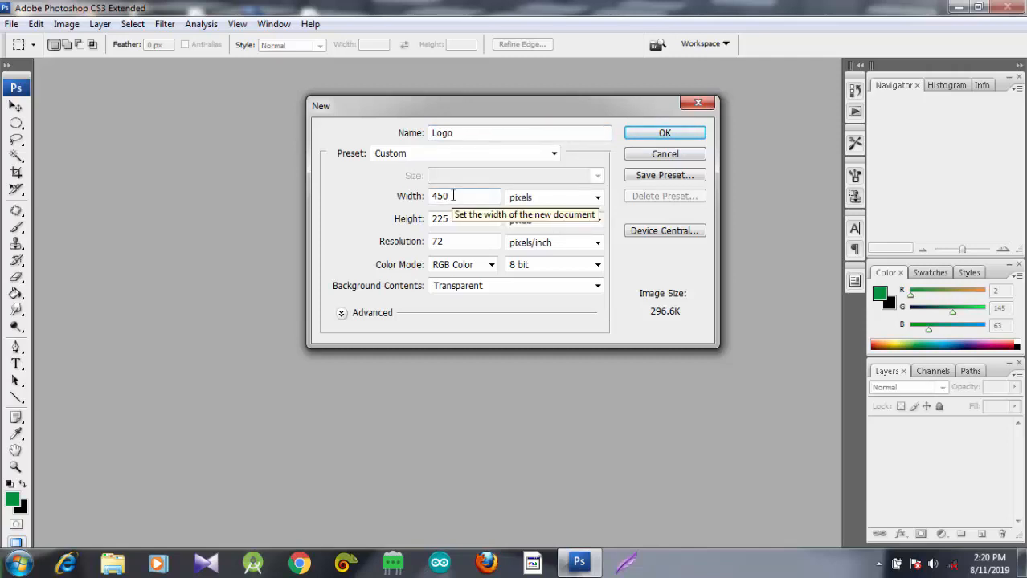
left_click(426, 154)
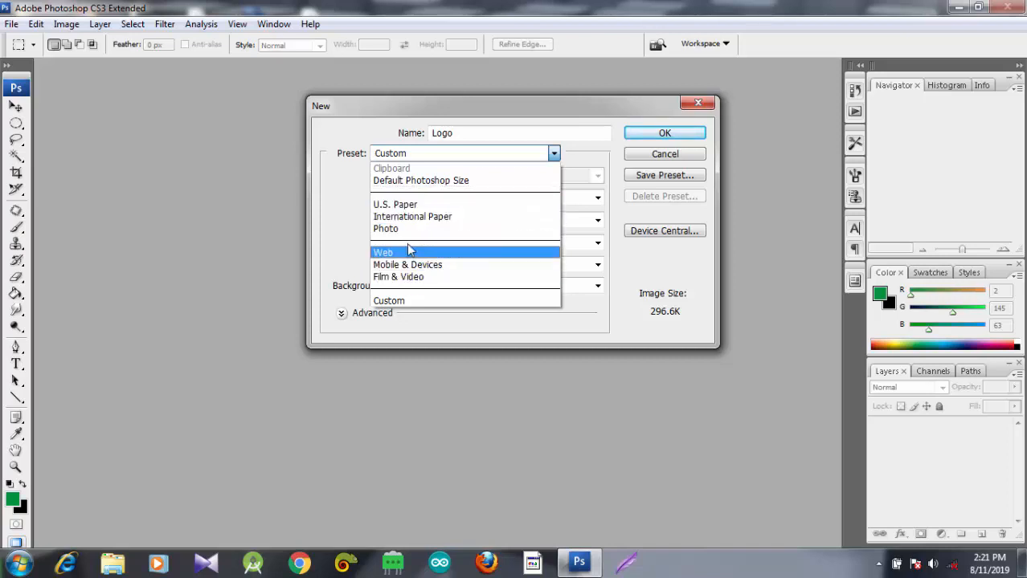
left_click(415, 155)
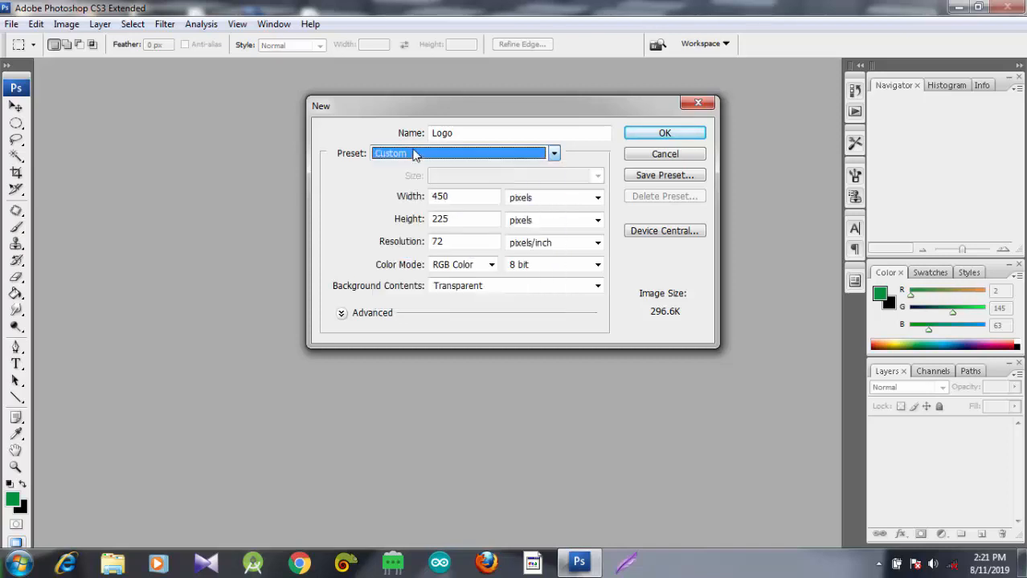
left_click(459, 198)
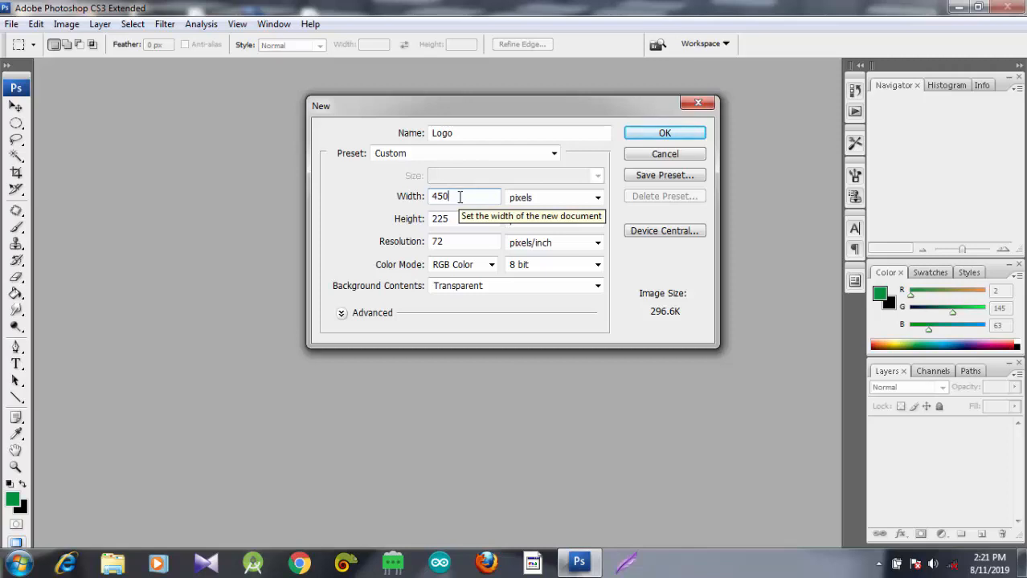
left_click(460, 218)
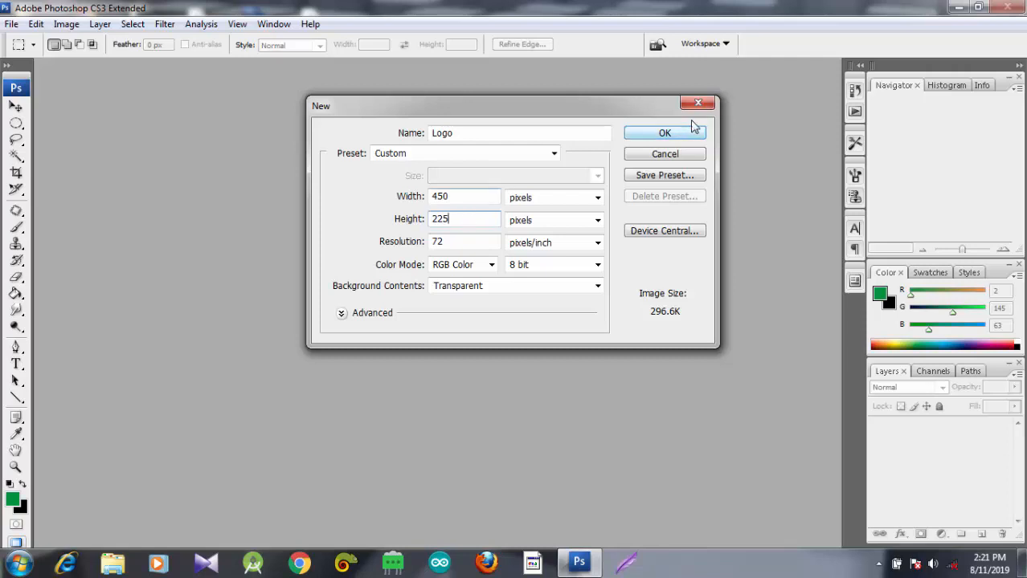
left_click(476, 294)
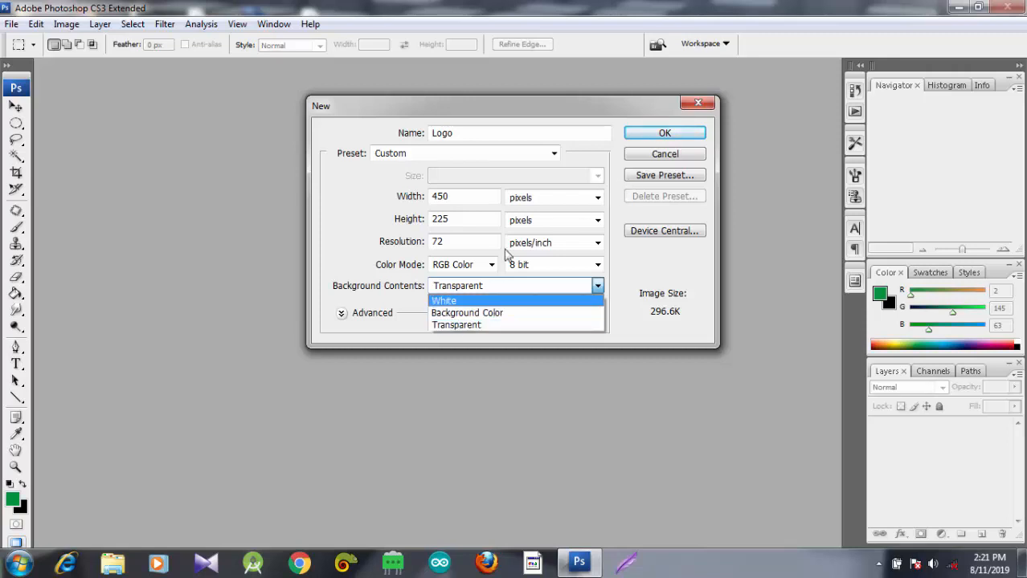
left_click(472, 328)
left_click(647, 138)
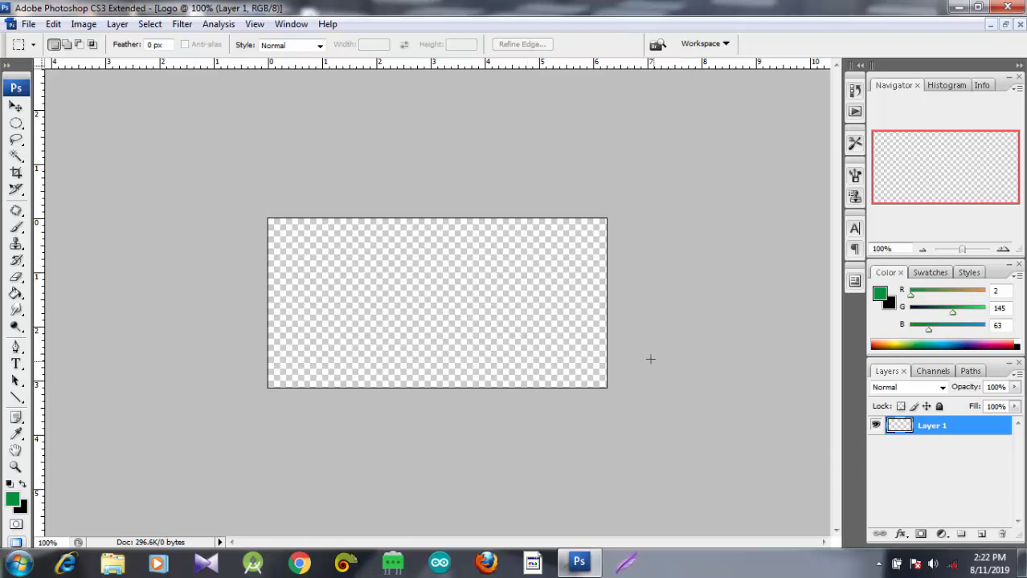
Step: Rename the document's only layer to Bango and keep it selected
double_click(928, 427)
key("BackSpace")
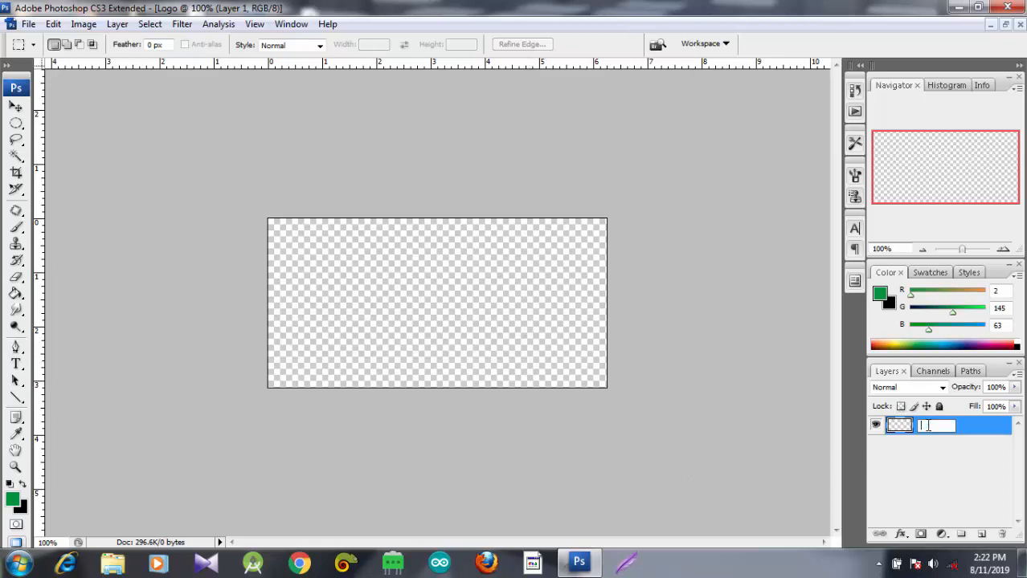
type("Bango")
left_click(928, 447)
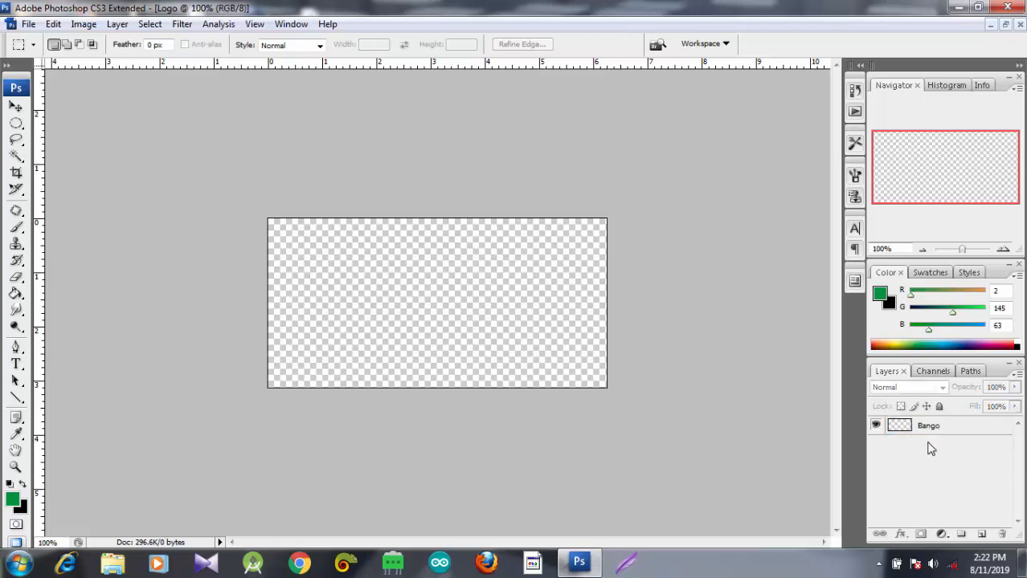
left_click(928, 430)
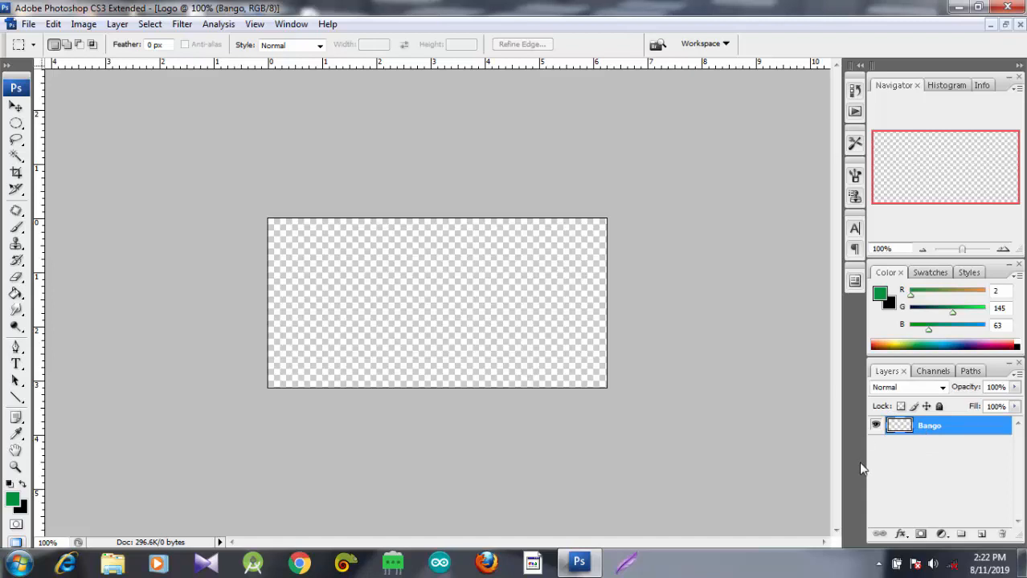
Step: Add a new layer above Bango and name it Circle 1
left_click(981, 536)
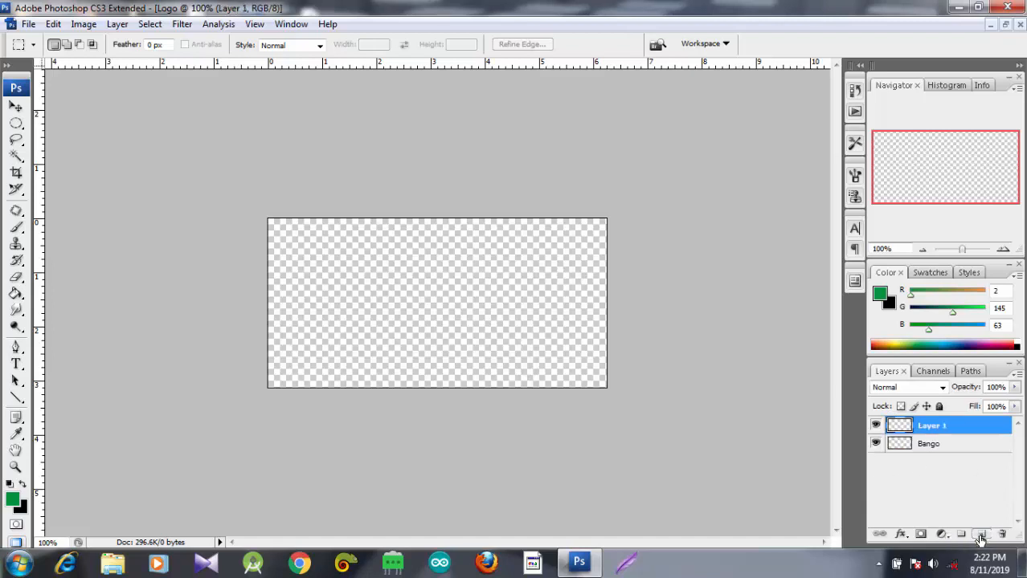
double_click(942, 426)
type("Circle")
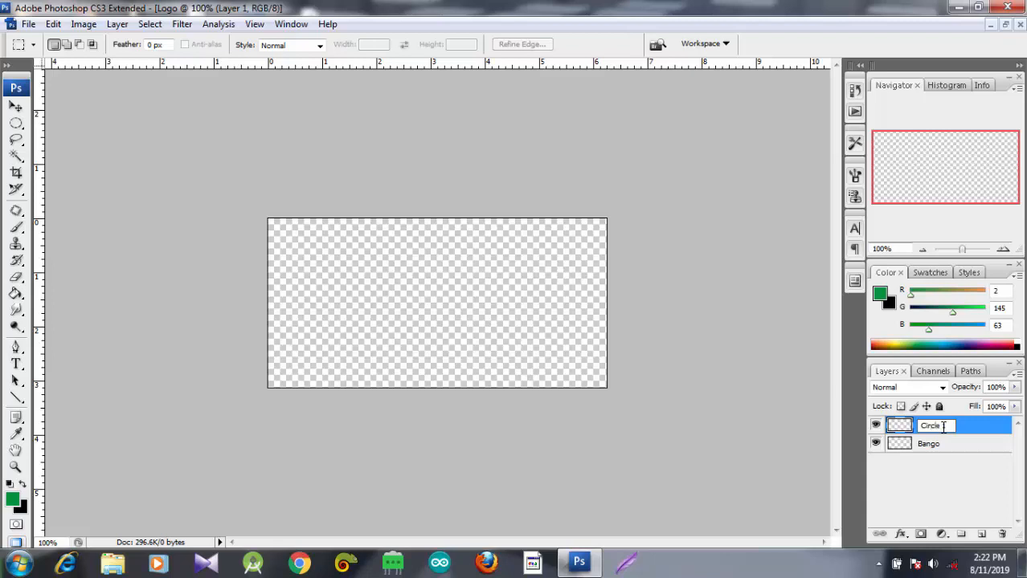
type(" 1")
left_click(932, 445)
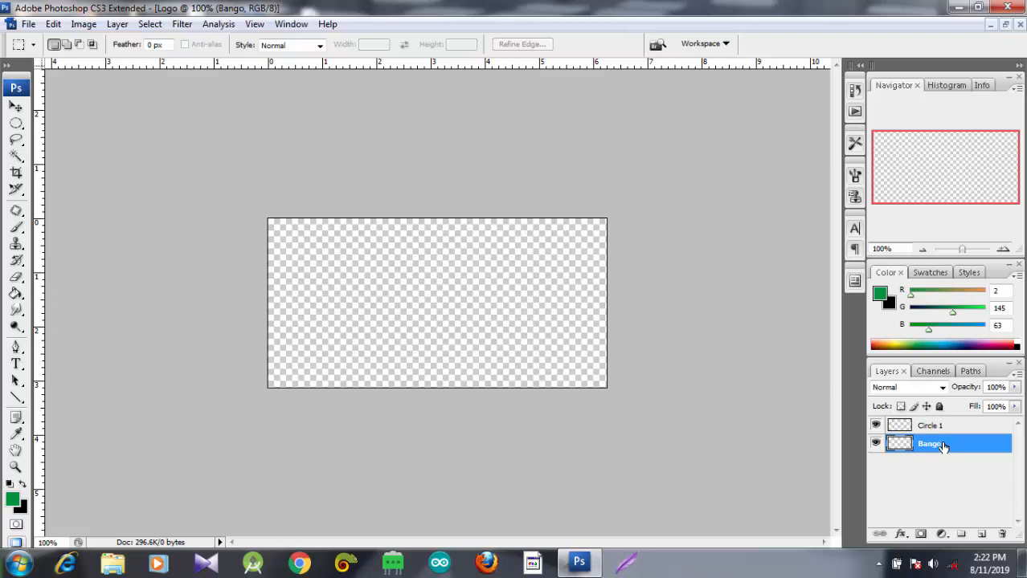
left_click(938, 427)
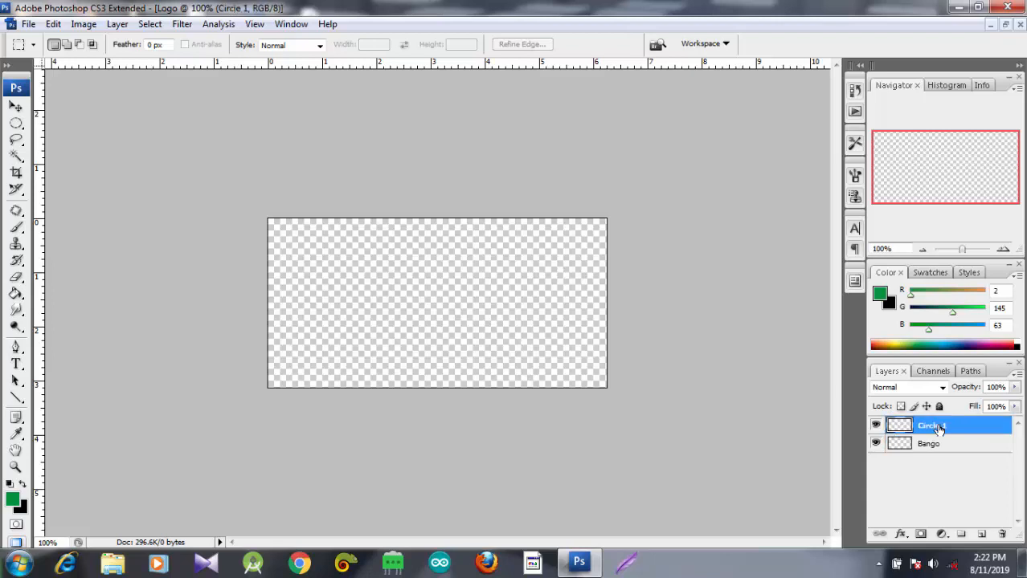
Step: Fill the whole Bango layer with white (#ffffff) using the Paint Bucket in Dissolve mode
left_click(933, 444)
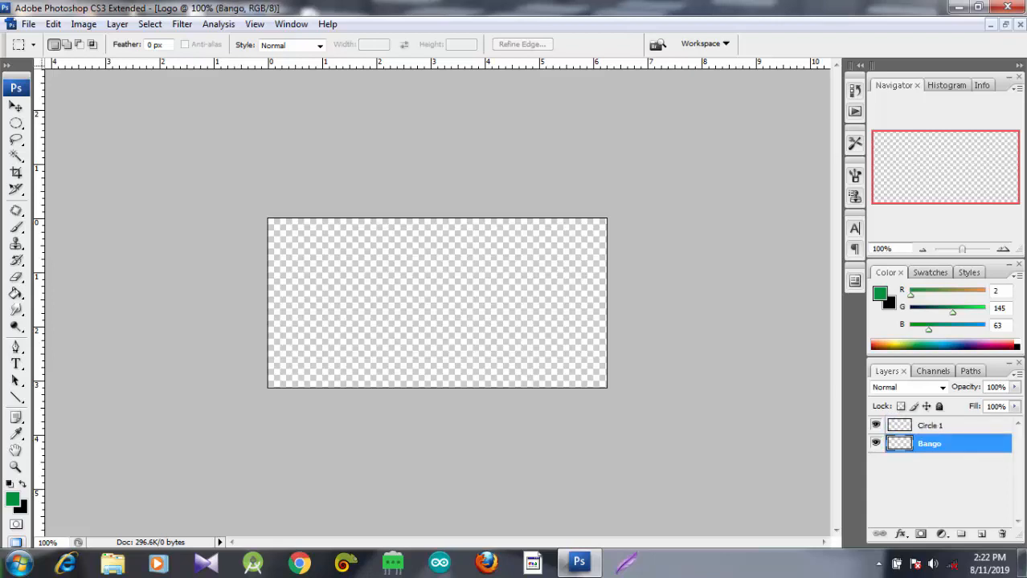
left_click(23, 485)
left_click(23, 485)
left_click(11, 484)
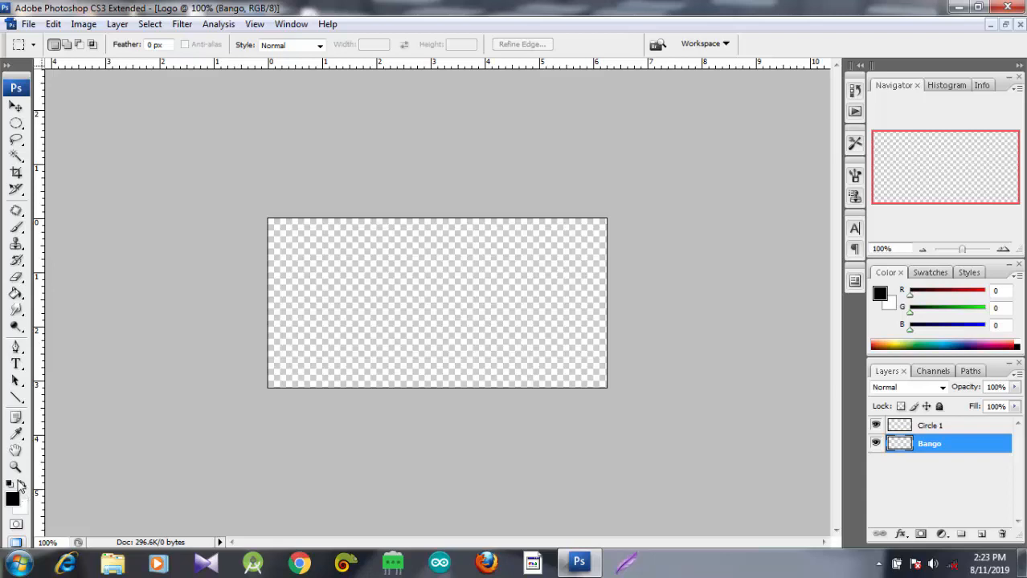
left_click(23, 485)
left_click(16, 502)
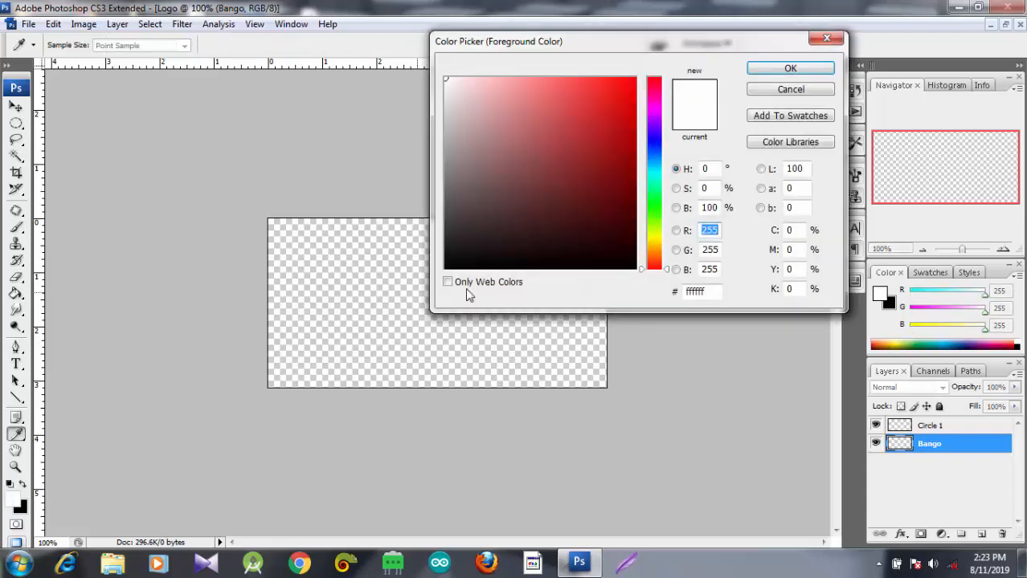
left_click(812, 67)
key("m")
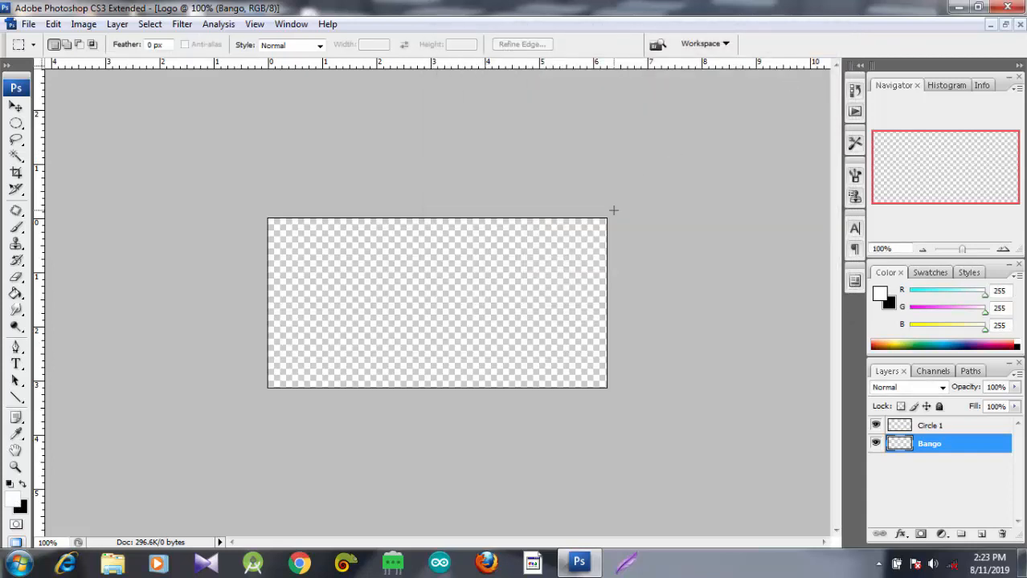
key("g")
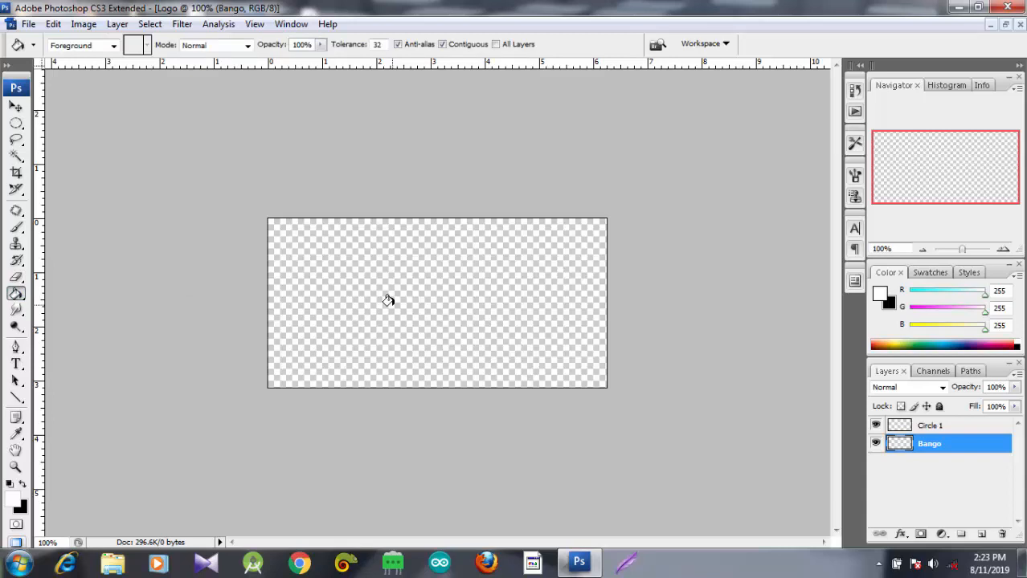
key("shift+plus")
left_click(388, 301)
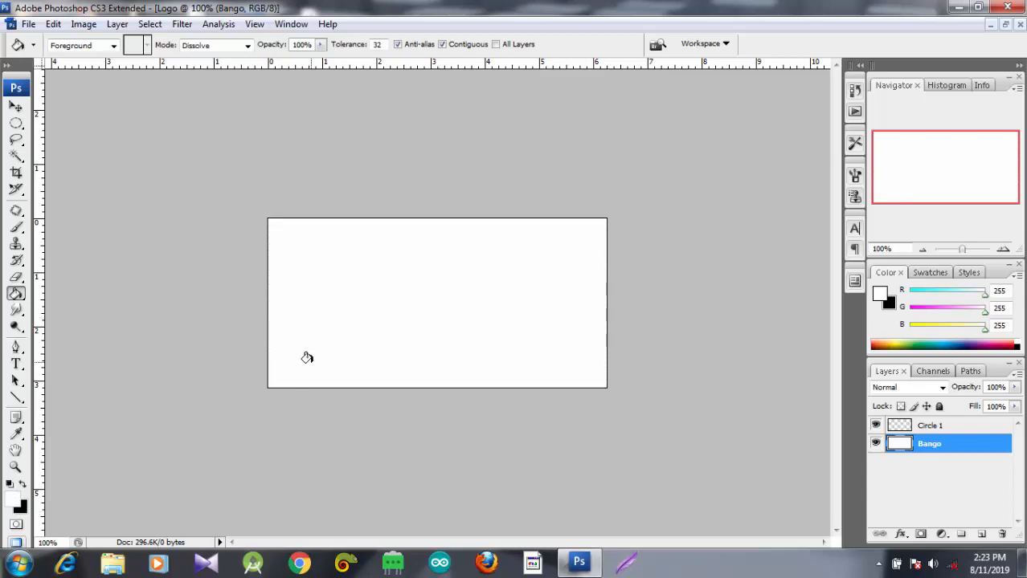
Step: On the Circle 1 layer, make a circular marquee selection about 1 inch across in the left half of the canvas
left_click(926, 426)
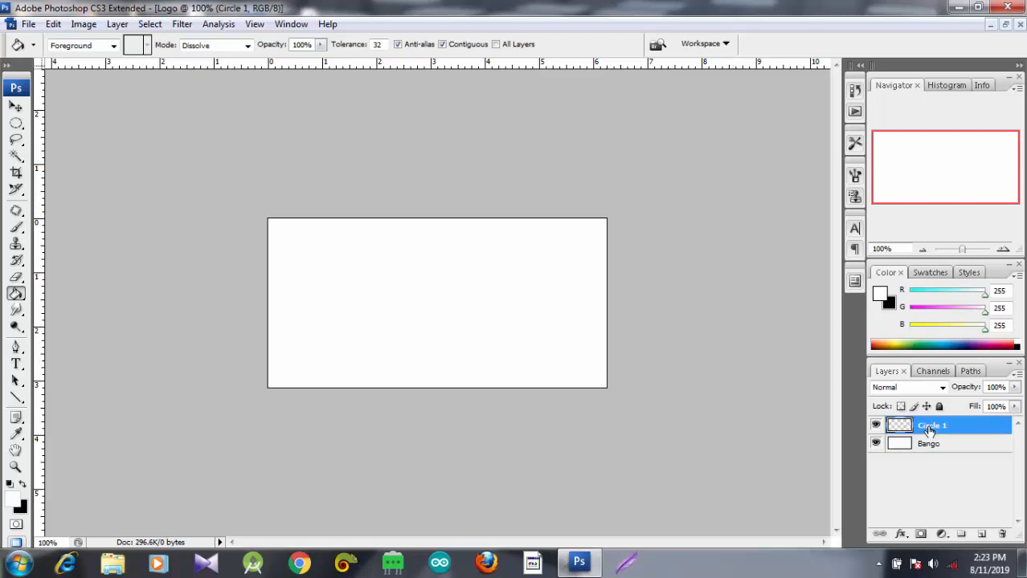
left_click(18, 106)
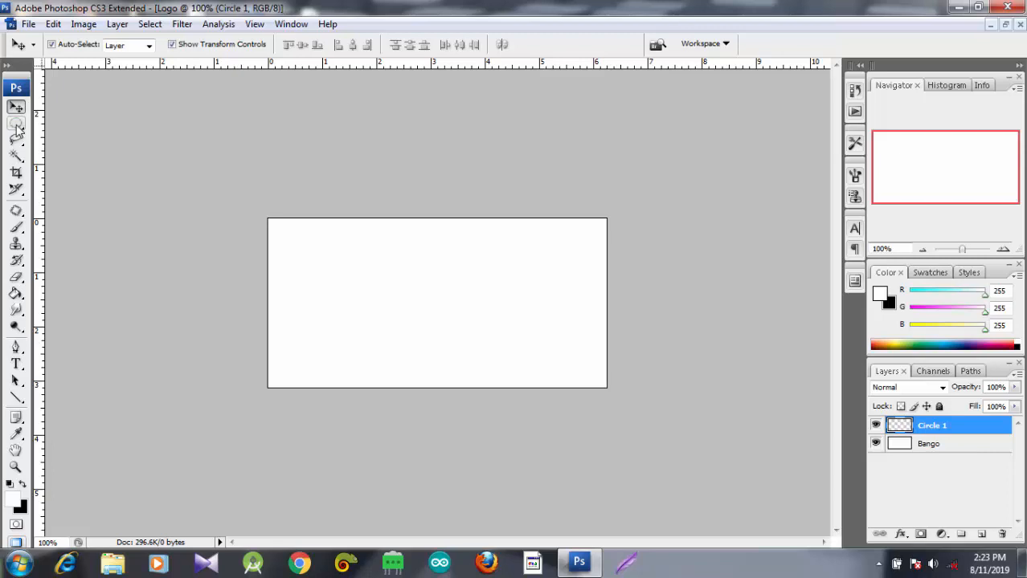
left_click(17, 126)
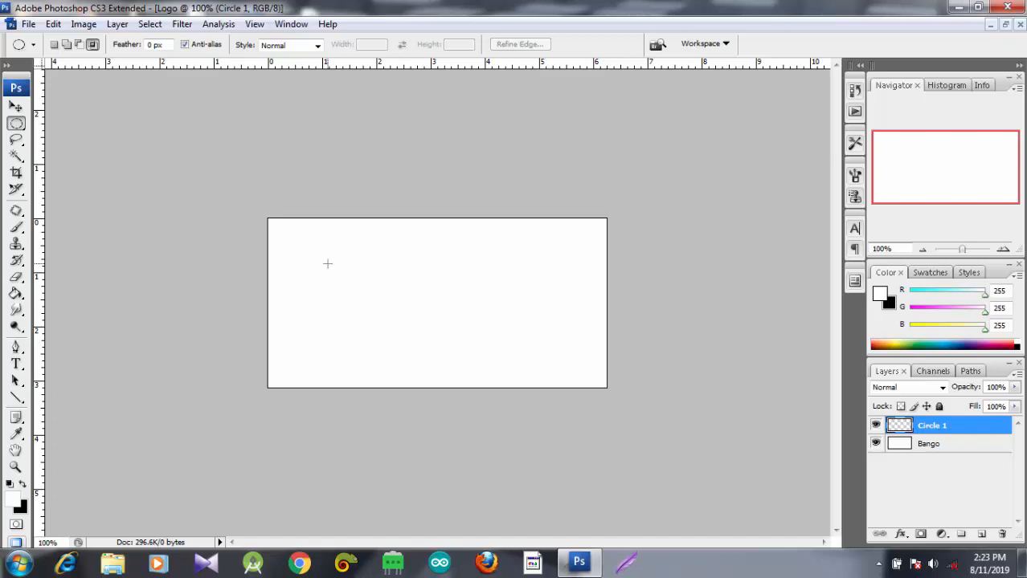
left_click_drag(327, 264, 427, 328)
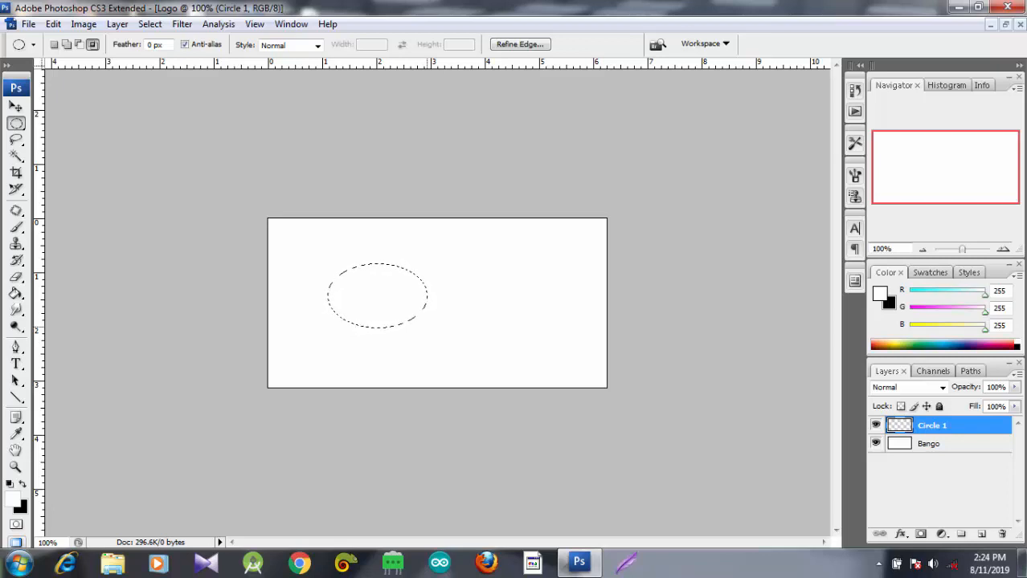
left_click(426, 327)
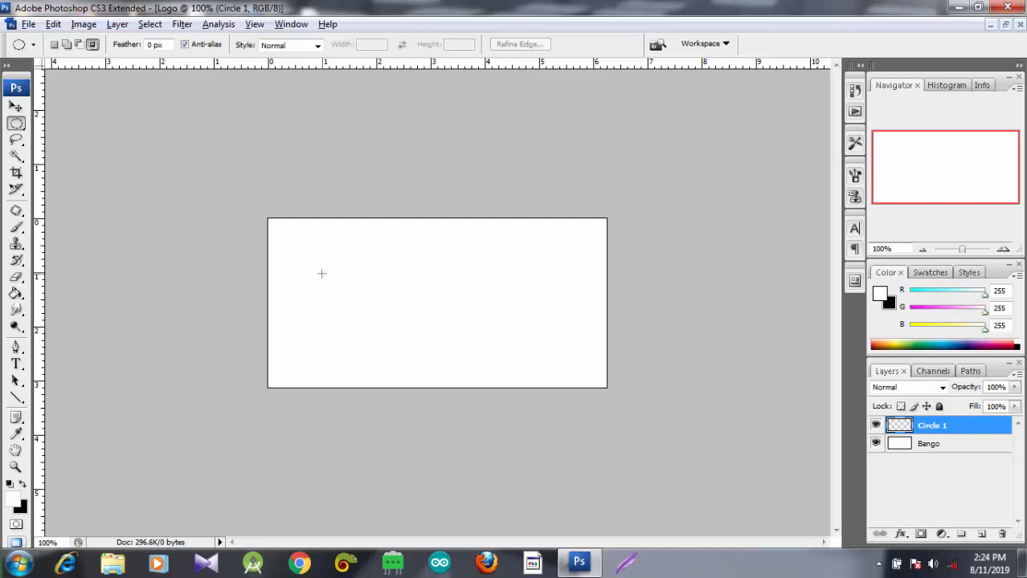
left_click_drag(321, 274, 378, 328)
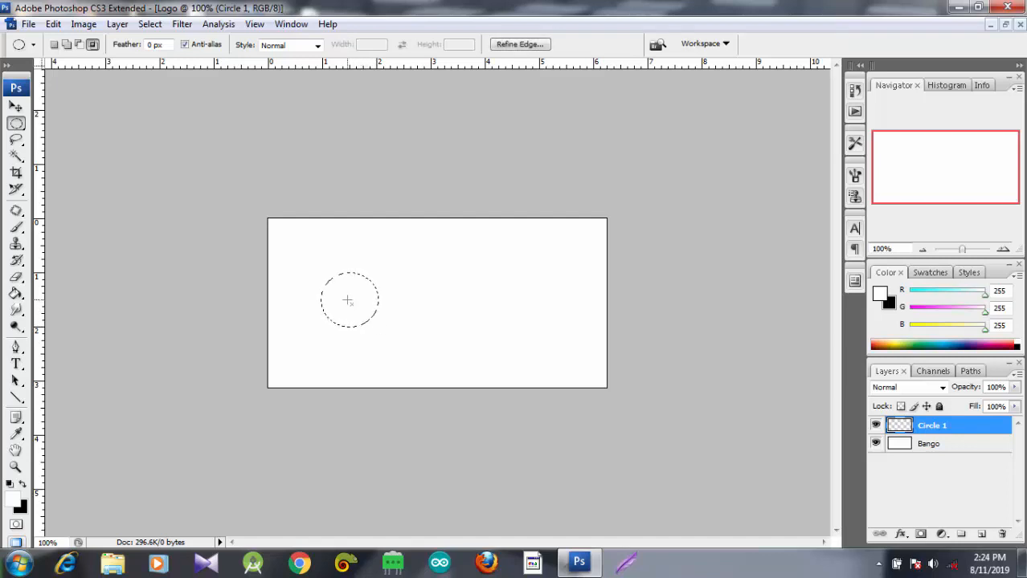
Step: Start a Stroke on the circular selection and set its colour to bright green (#34ec2f)
right_click(347, 300)
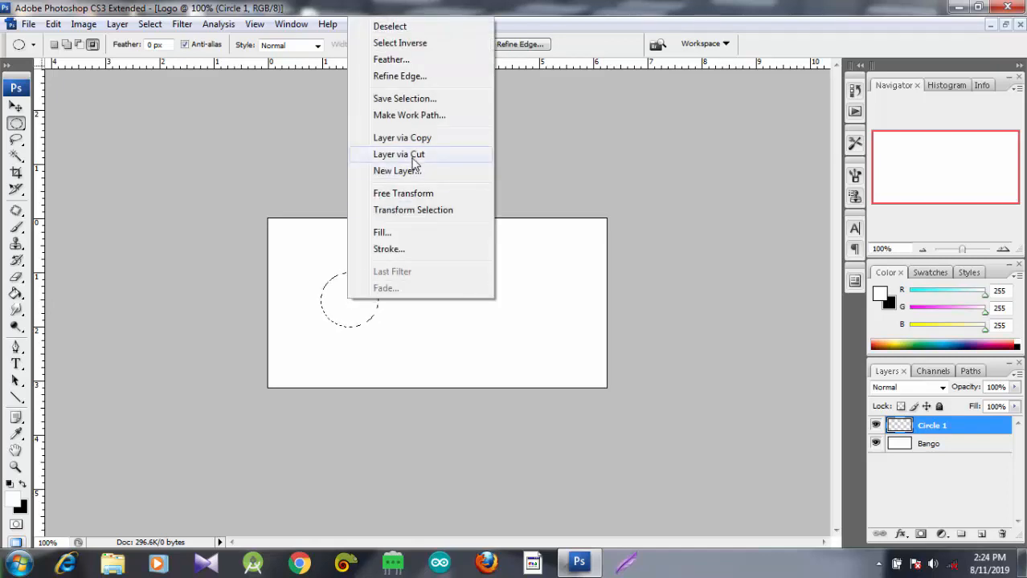
left_click(387, 250)
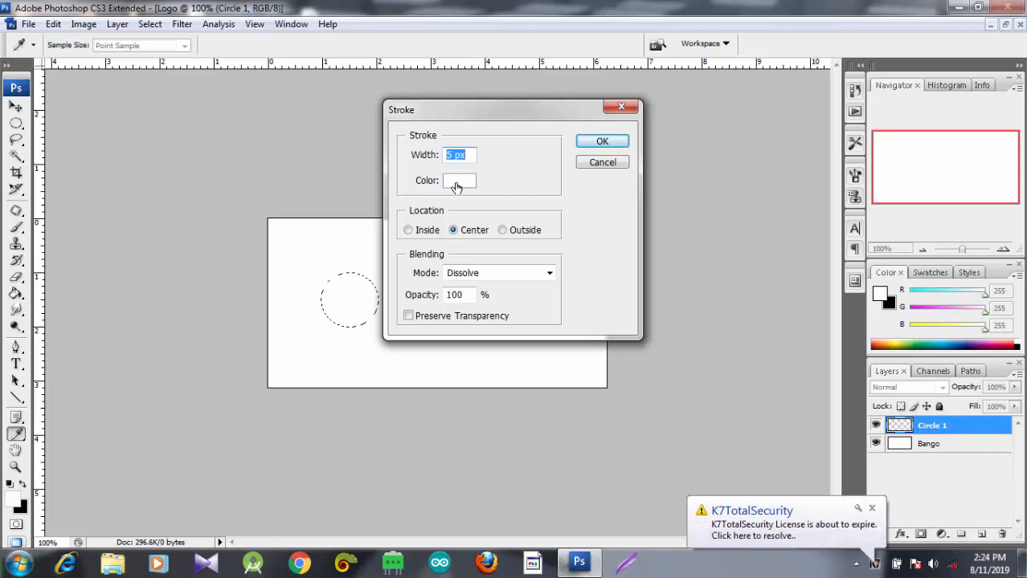
left_click(456, 183)
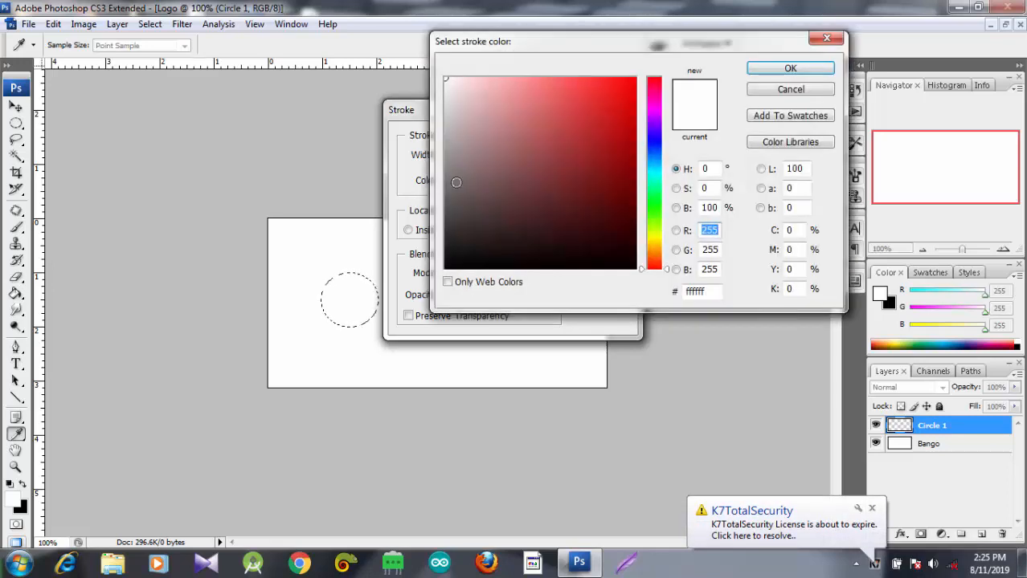
left_click(651, 209)
left_click(608, 96)
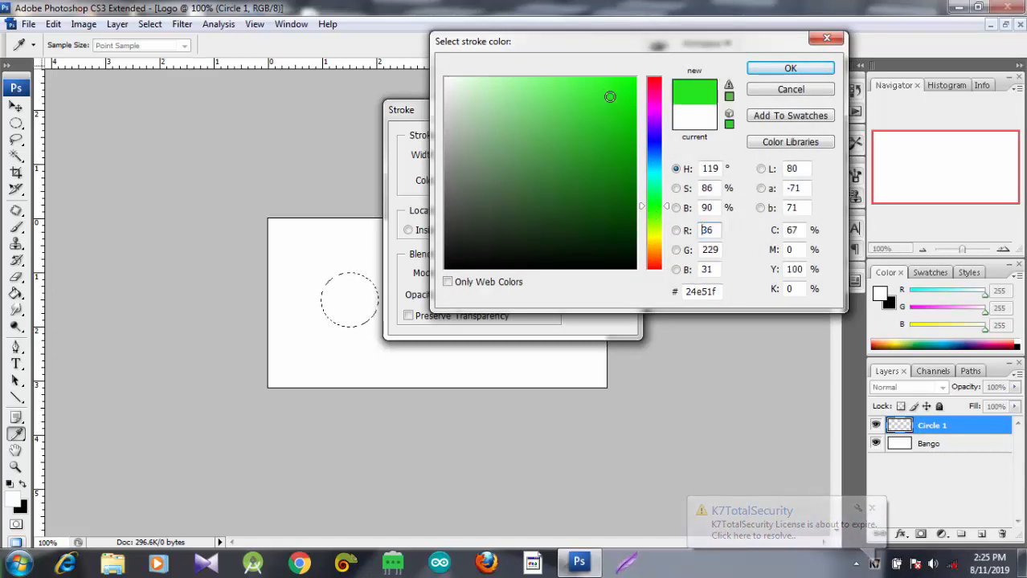
left_click(598, 92)
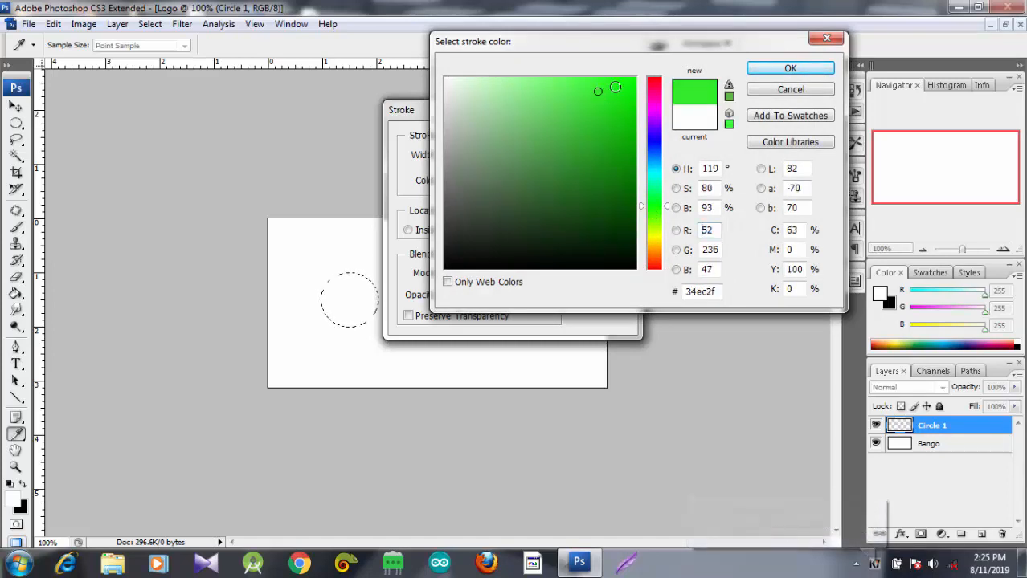
left_click(792, 69)
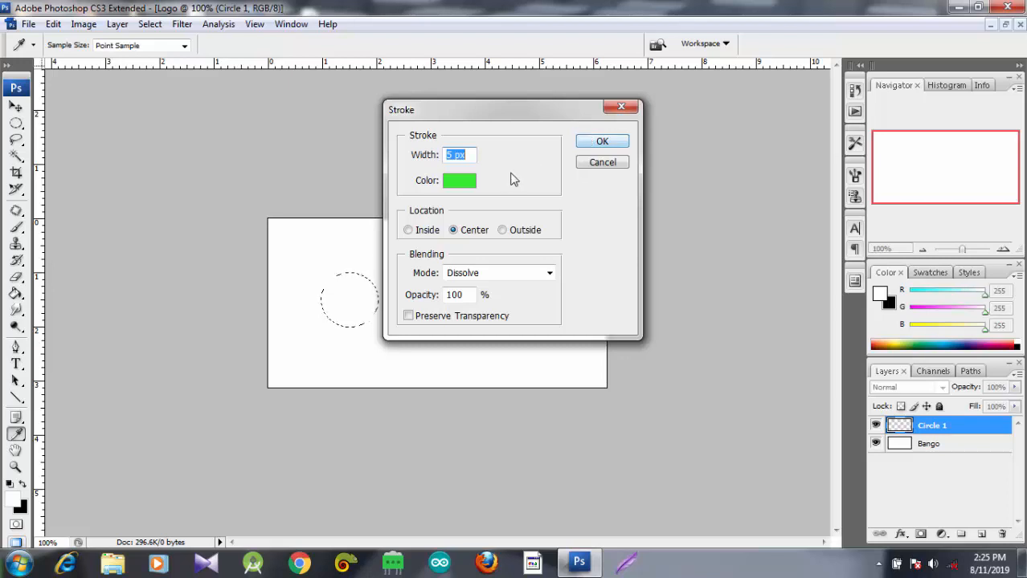
Step: Apply the 5 px green stroke centred on the circular selection in Dissolve mode and deselect
left_click(588, 145)
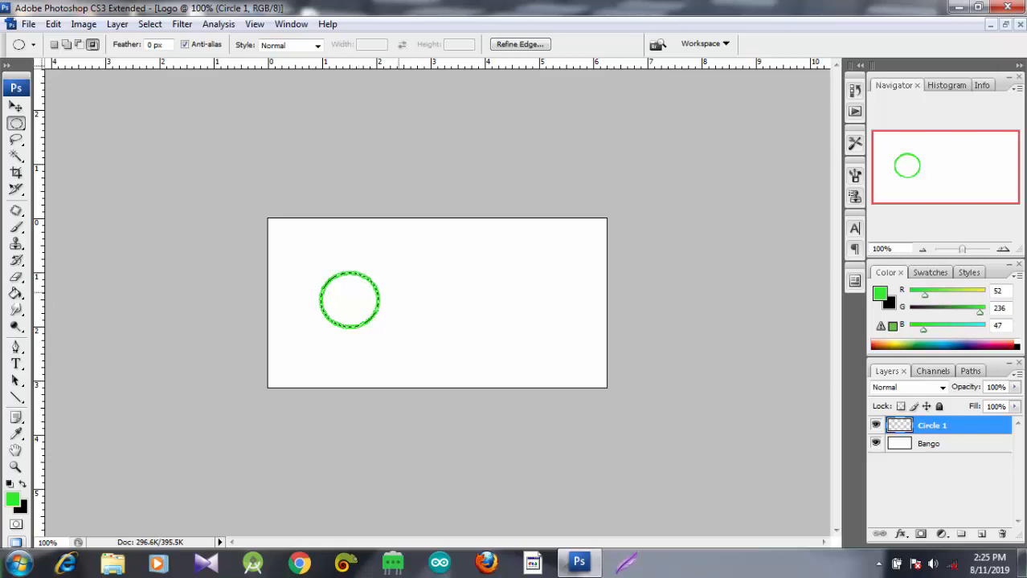
left_click(400, 295)
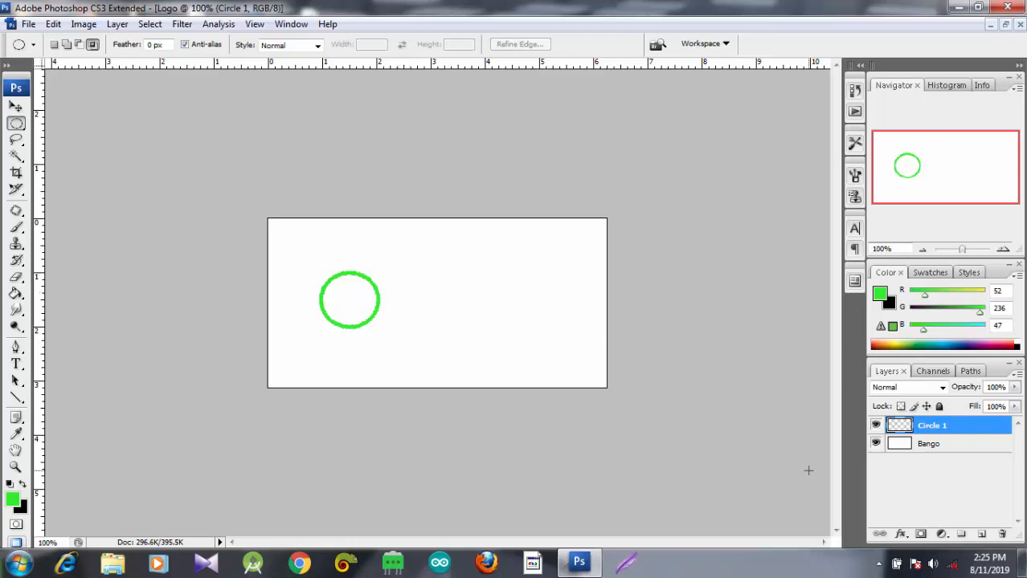
Step: Add a new layer above Circle 1, name it circle2 and make it the active layer
left_click(981, 535)
double_click(933, 426)
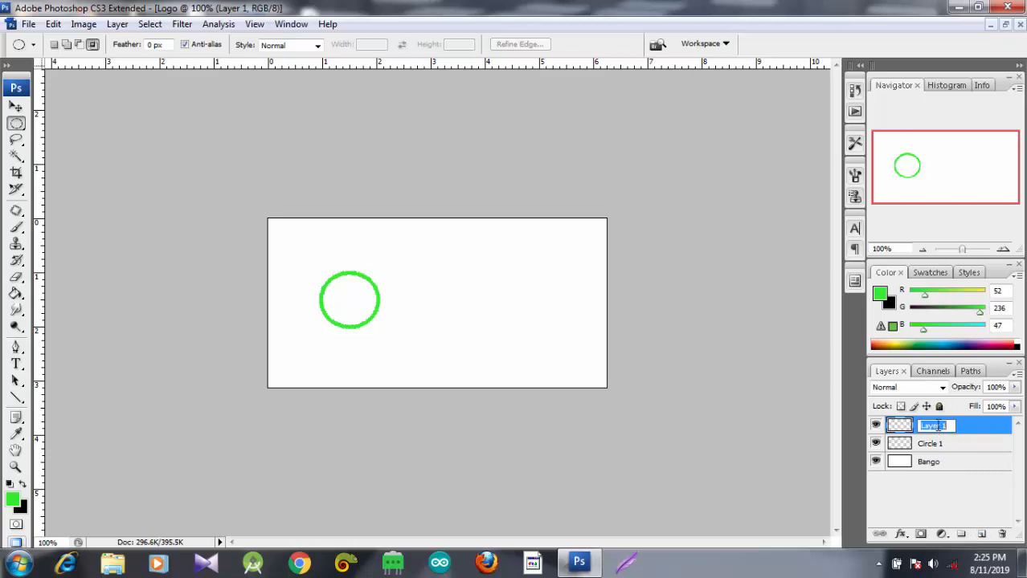
type("circle2")
left_click(906, 484)
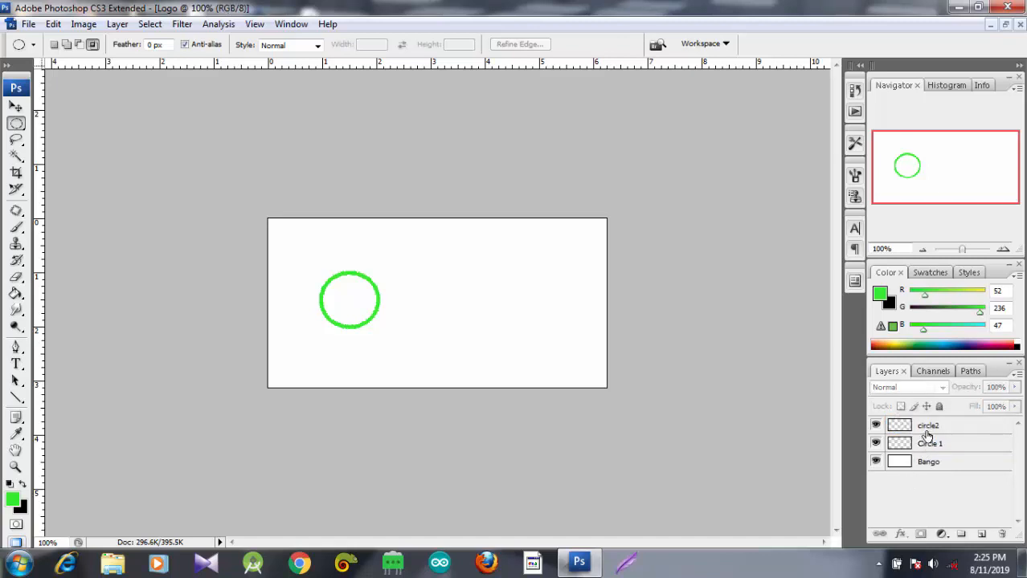
left_click(929, 430)
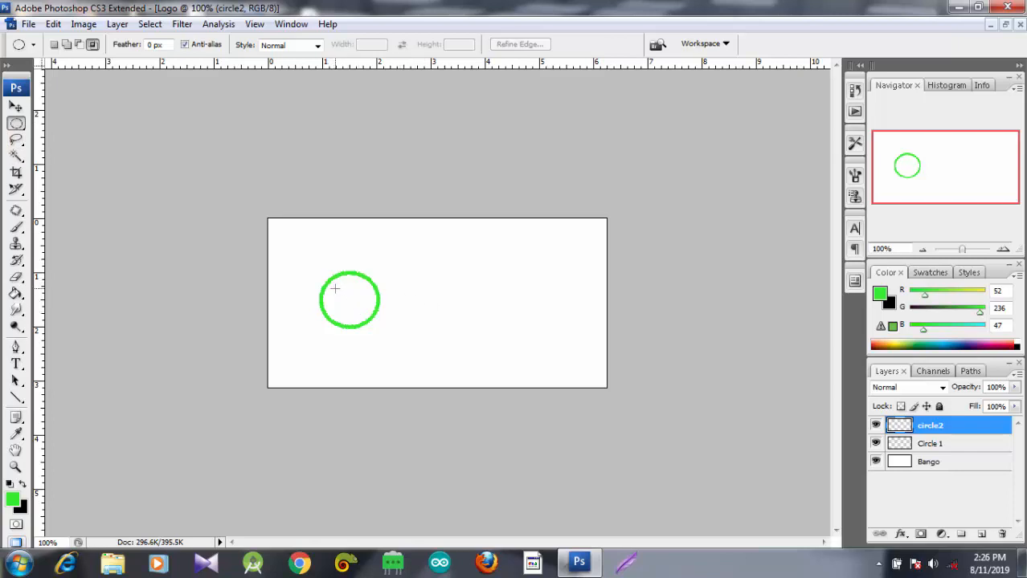
Step: On the circle2 layer, make a circular marquee selection about 0.6 inch across and nudge it to the centre of the green ring
left_click_drag(334, 288, 369, 325)
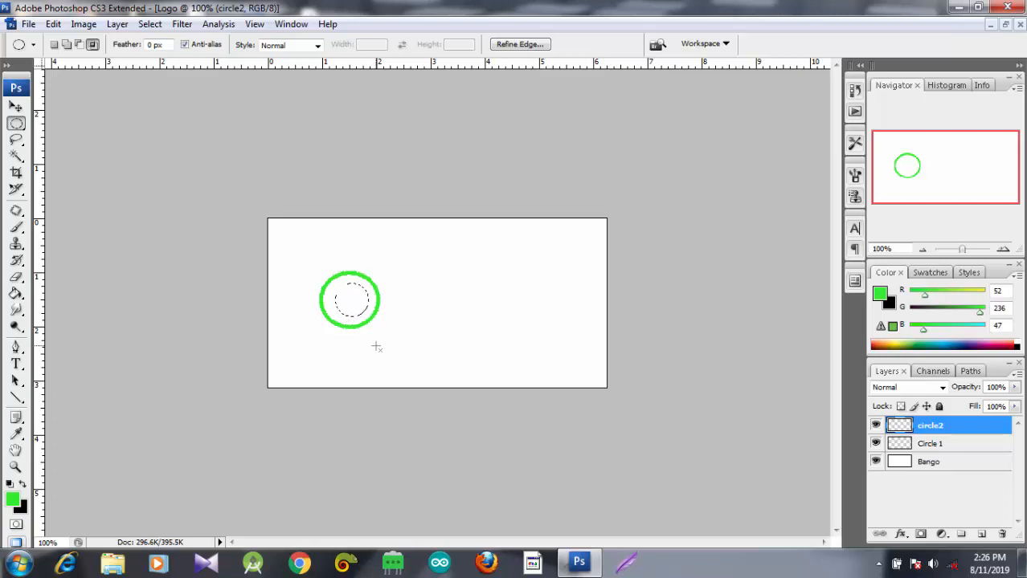
key("Left")
key("Left")
key("Left")
key("Left")
key("Down")
key("Down")
key("Down")
key("Right")
key("Right")
key("Left")
key("Left")
Step: Stroke the inner circular selection with a 10 px near-black line (RGB 7, 7, 7), centred and in Dissolve mode
right_click(353, 308)
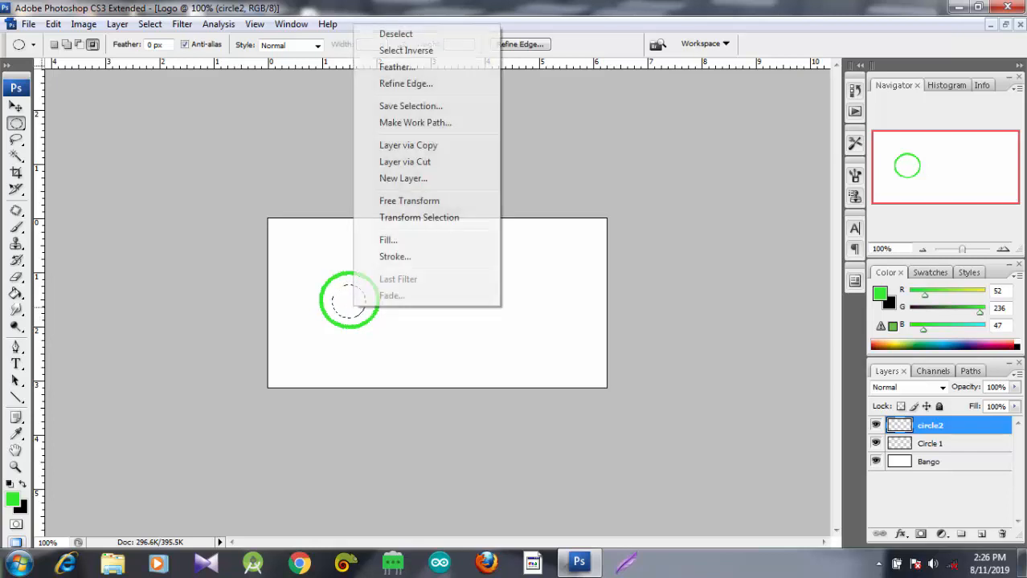
left_click(387, 261)
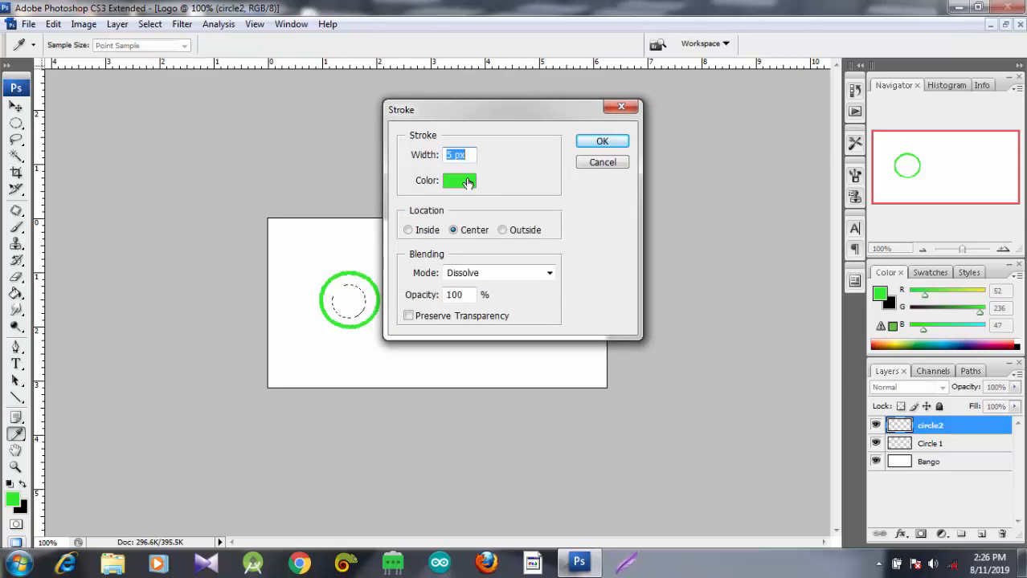
left_click(463, 184)
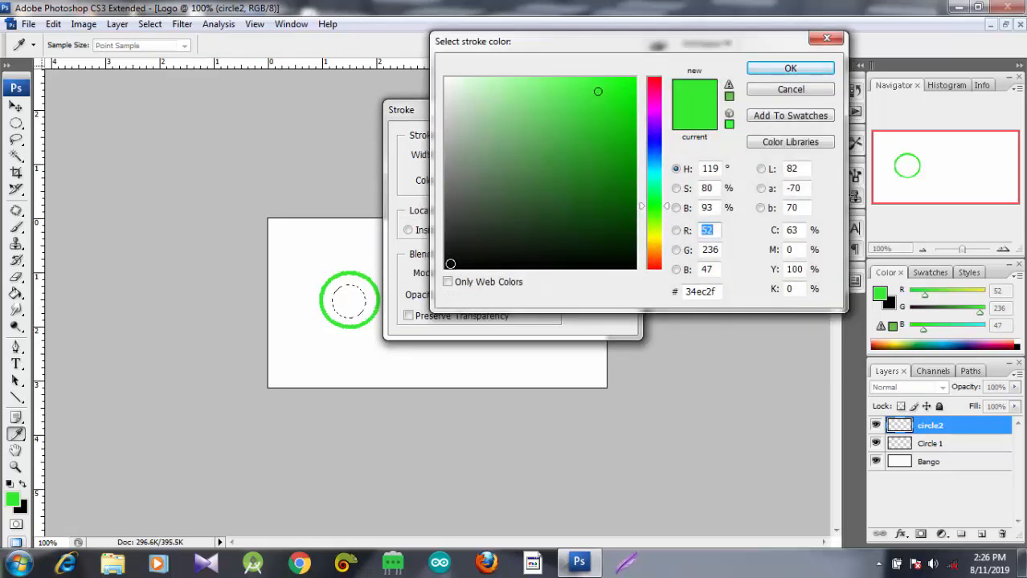
left_click(450, 264)
left_click(765, 69)
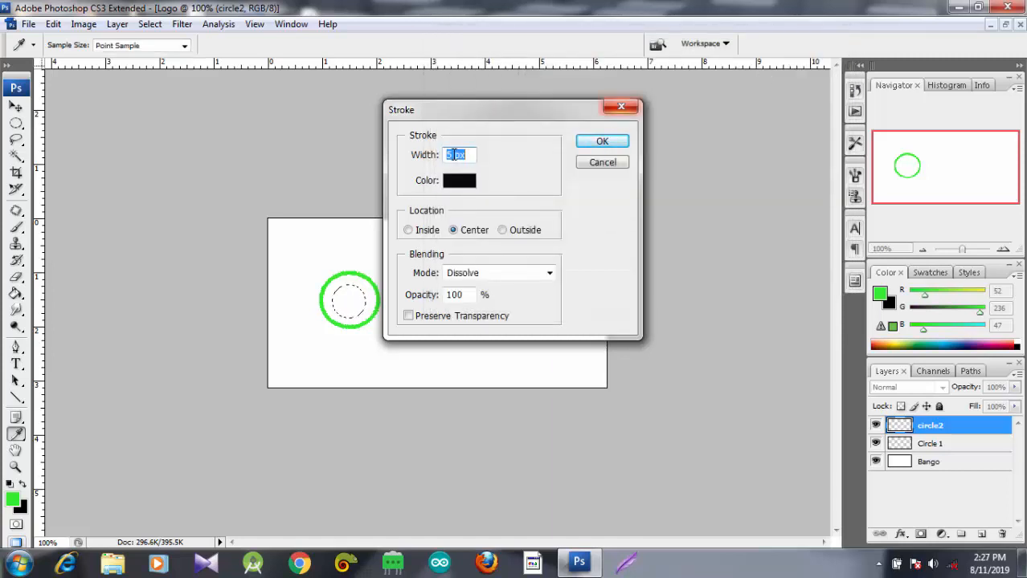
left_click(455, 155)
key("BackSpace")
type("10")
left_click(602, 142)
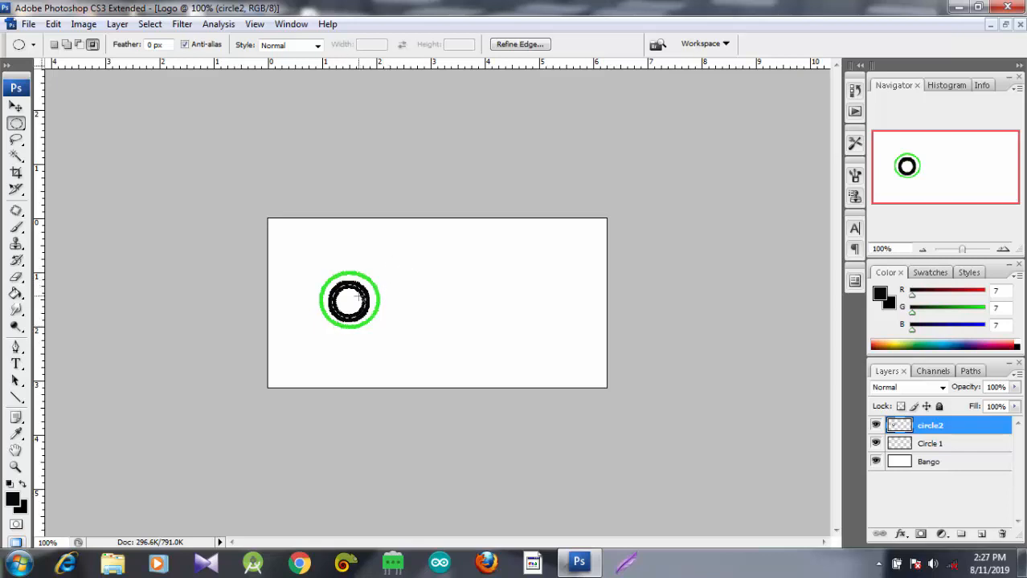
Step: Feather the inner circular selection by 2 pixels and deselect it
right_click(359, 297)
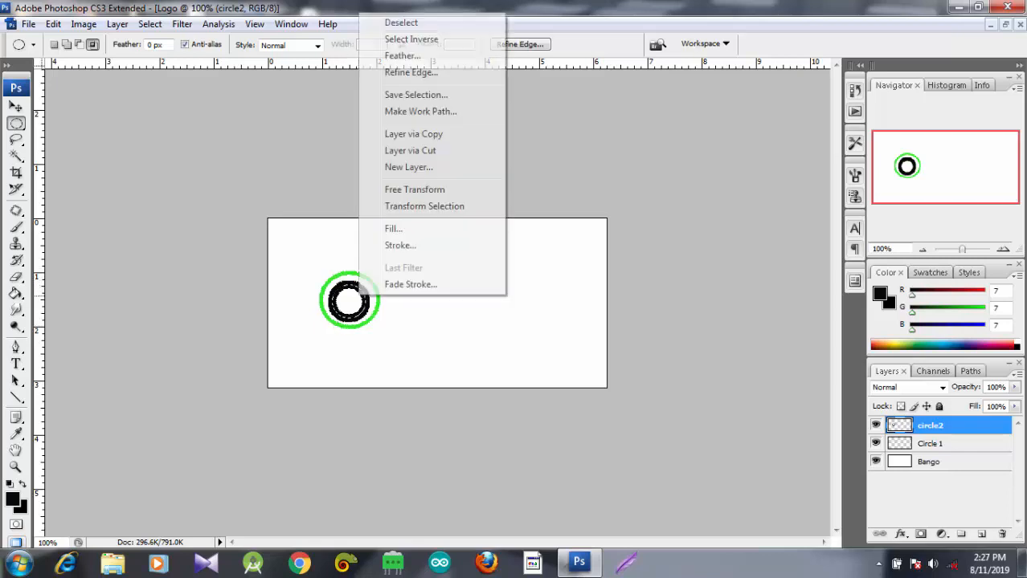
left_click(402, 58)
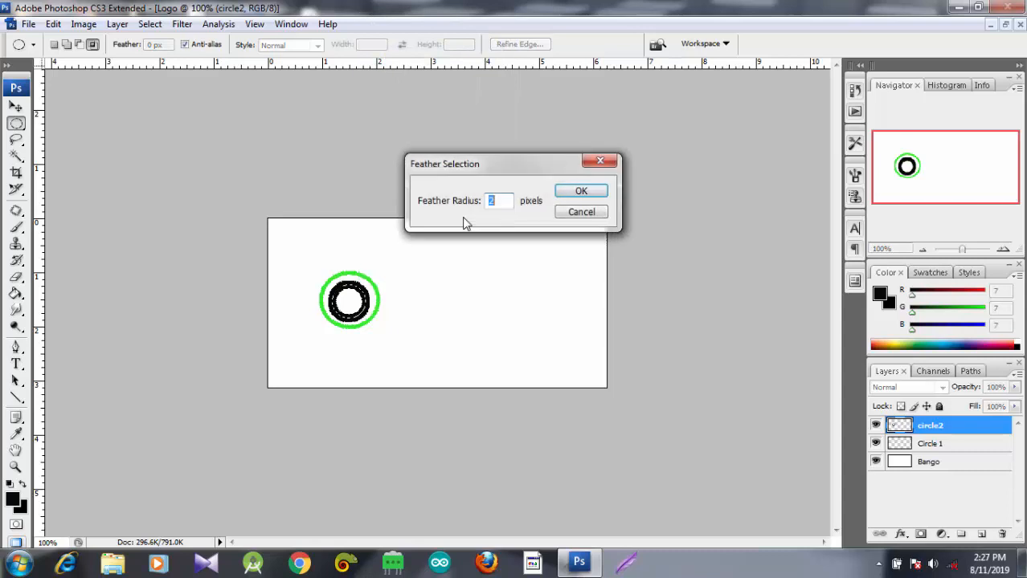
left_click(581, 193)
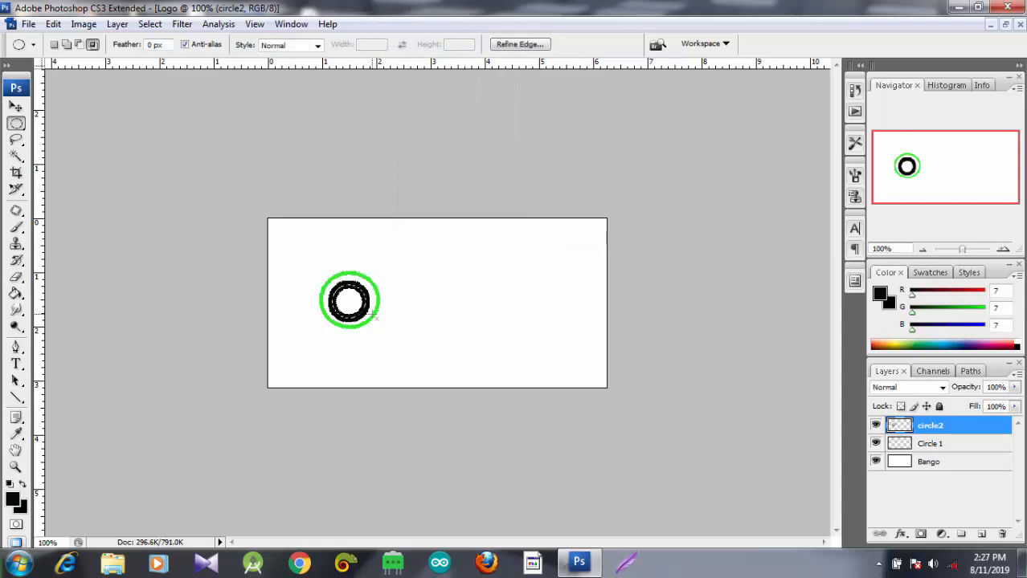
key("ctrl+d")
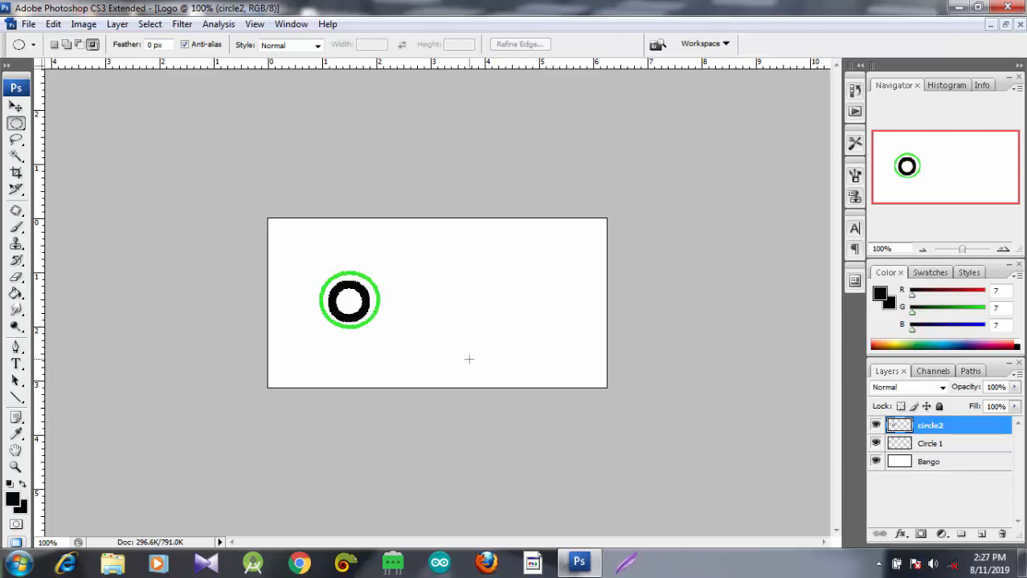
Step: Start a text layer beside the rings at 60.7 pt in Myriad Pro Bold and enter Kimiyya TV
left_click(15, 365)
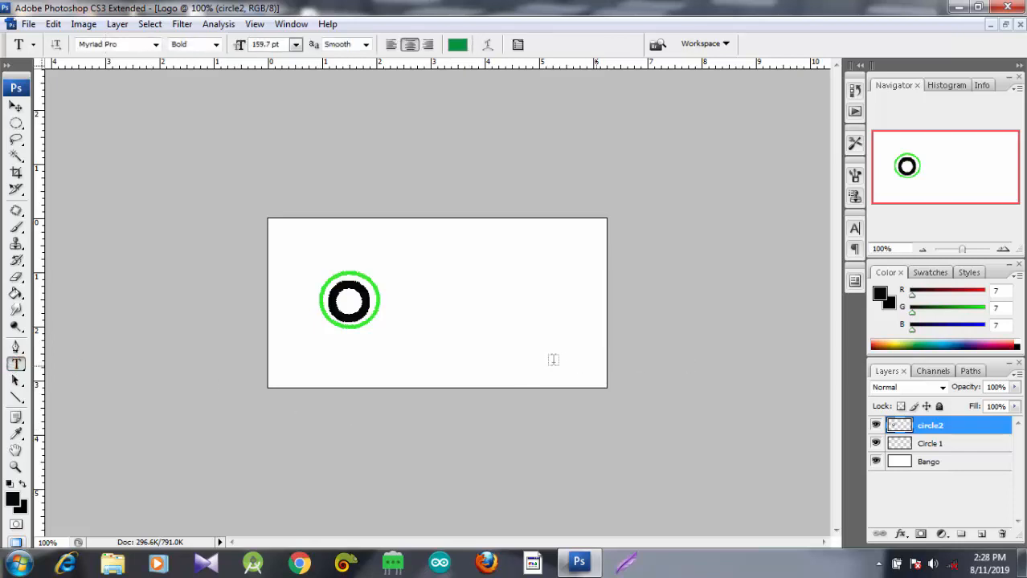
left_click(389, 299)
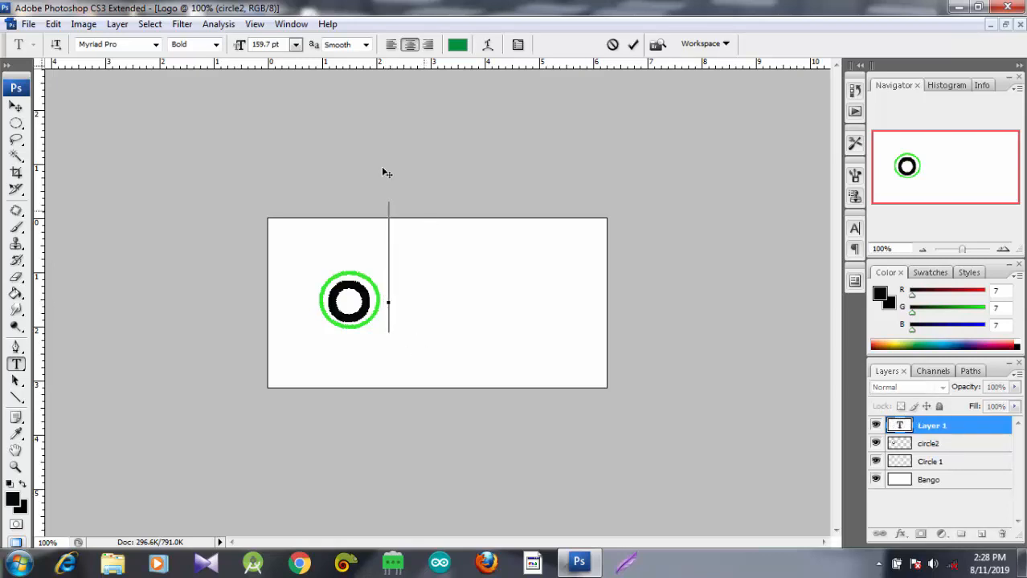
left_click_drag(240, 47, 209, 49)
left_click_drag(196, 46, 162, 40)
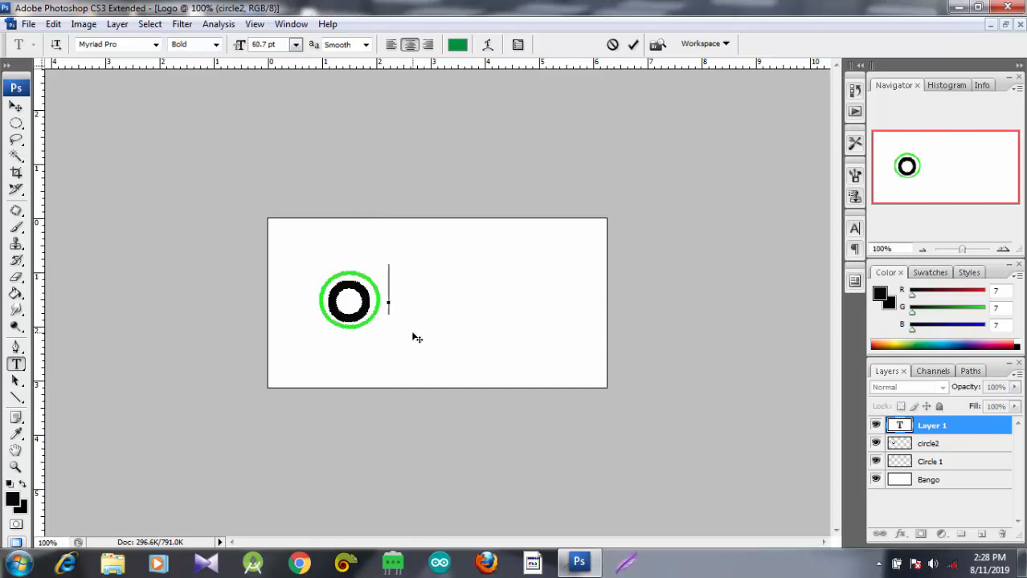
type("Ki")
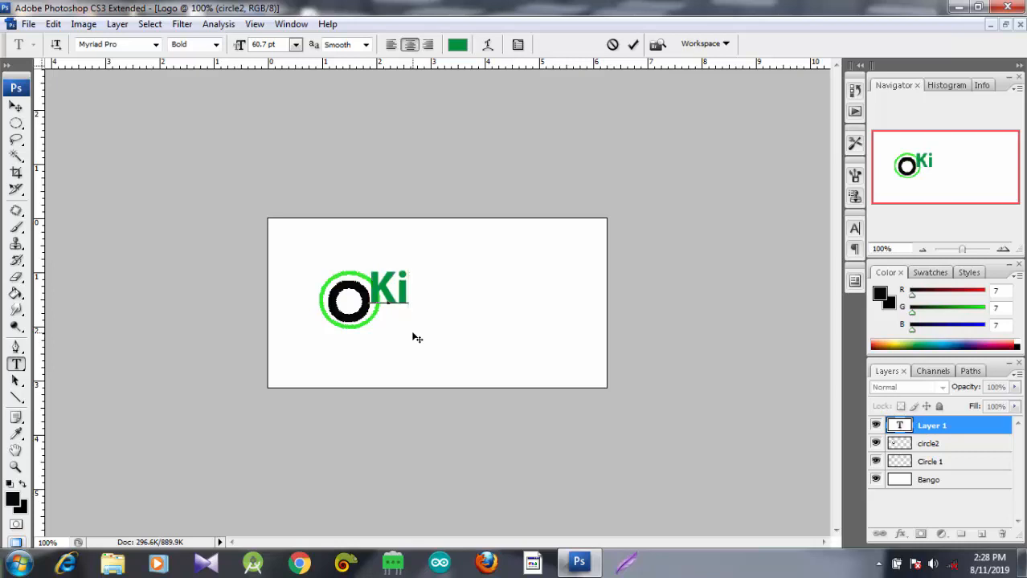
type("miyy")
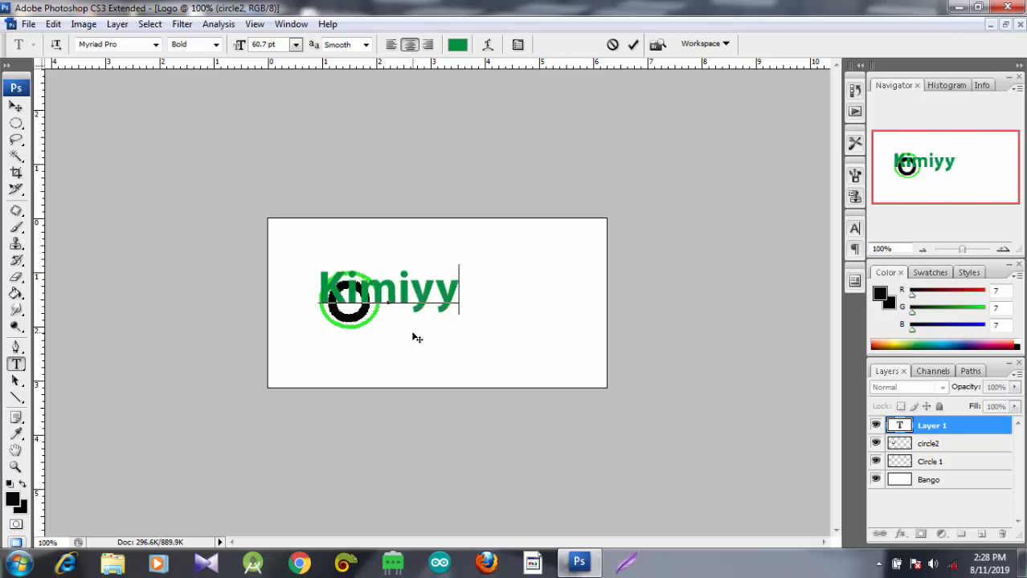
type("a ")
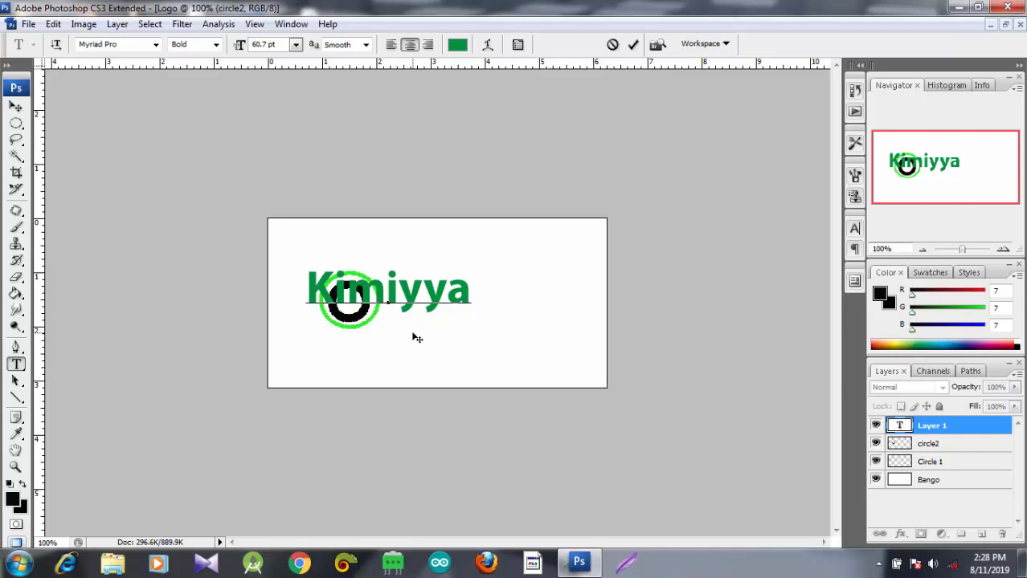
type("T")
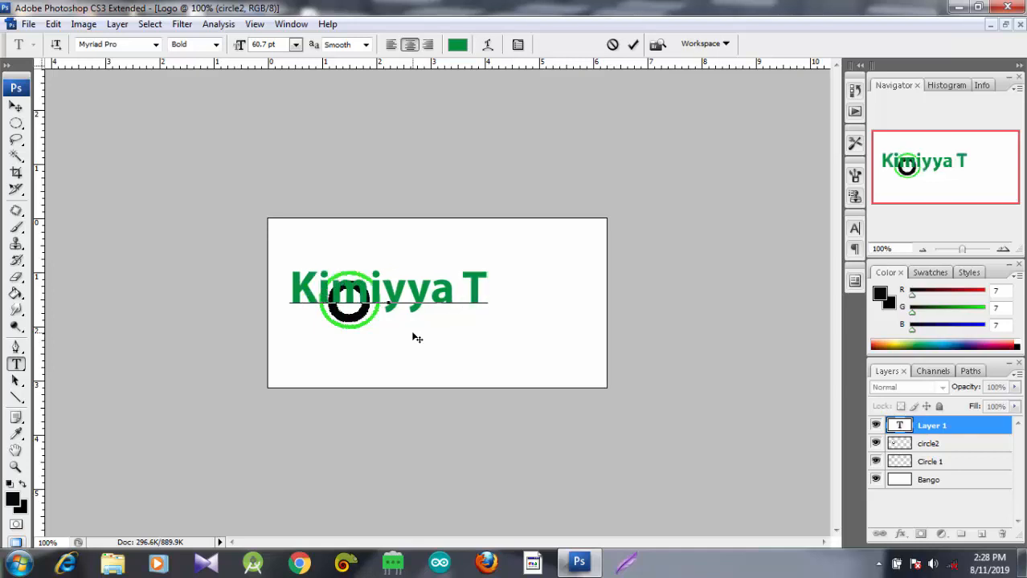
type("V")
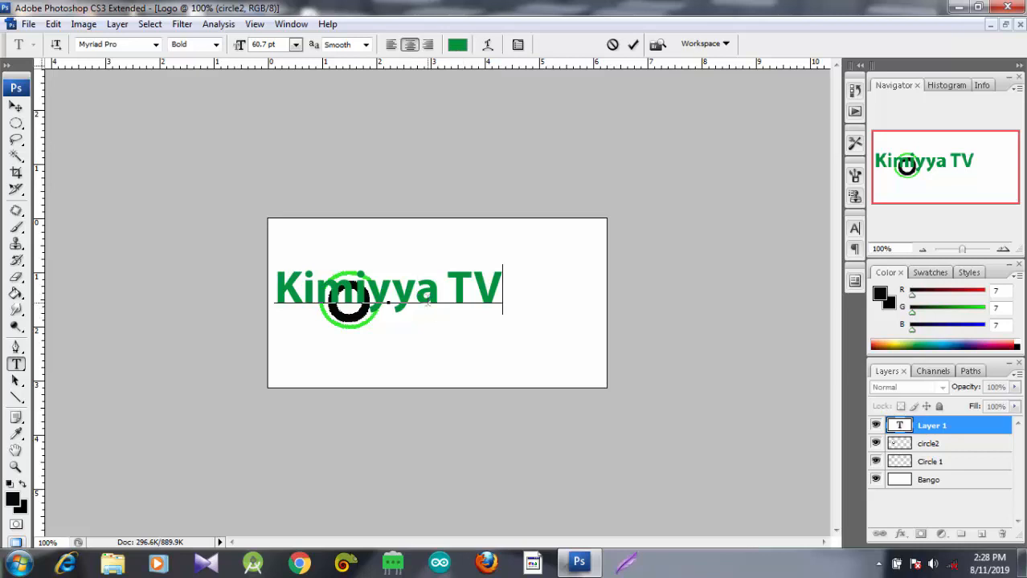
Step: Try to change the text colour to a light grey without selecting the text
left_click(452, 49)
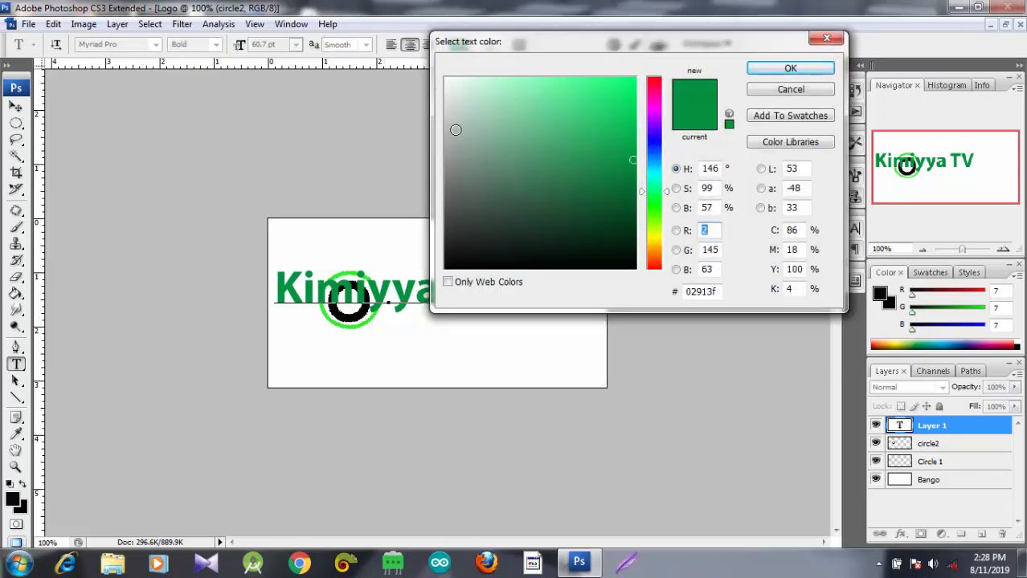
left_click(456, 130)
left_click(760, 71)
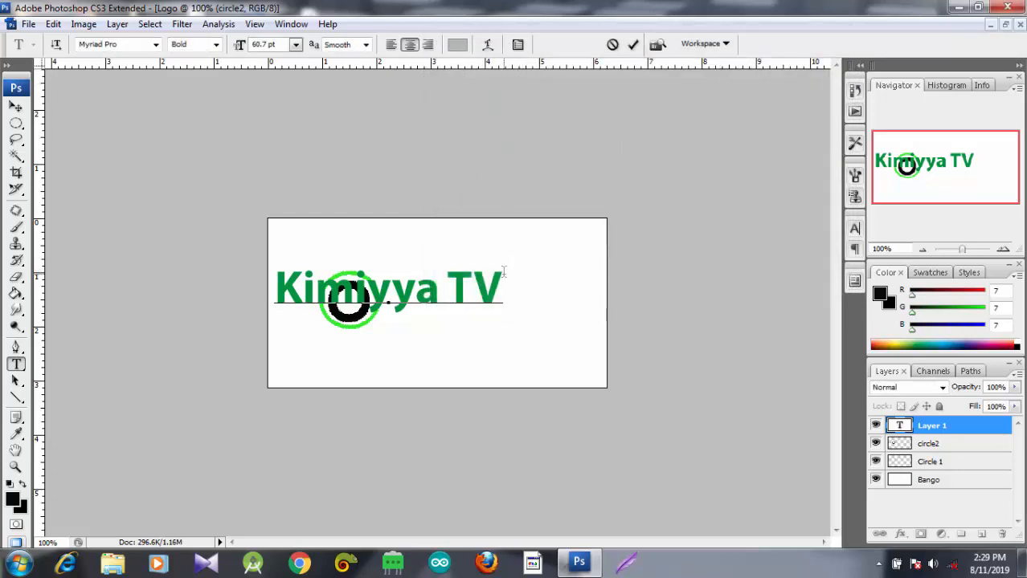
Step: Change the whole Kimiyya TV text to a darker green, hex 0c8540
left_click_drag(503, 273, 275, 285)
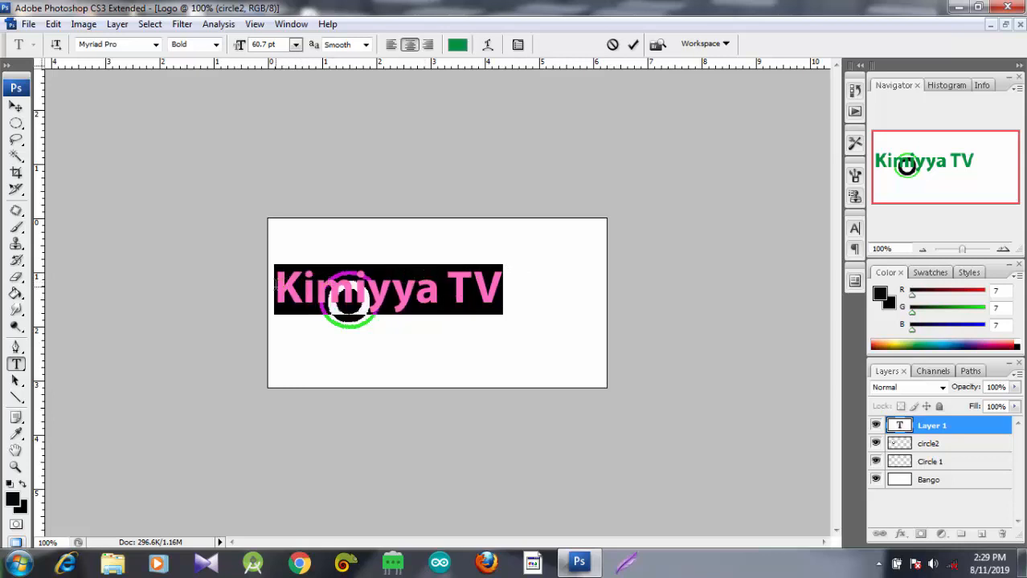
left_click(503, 283)
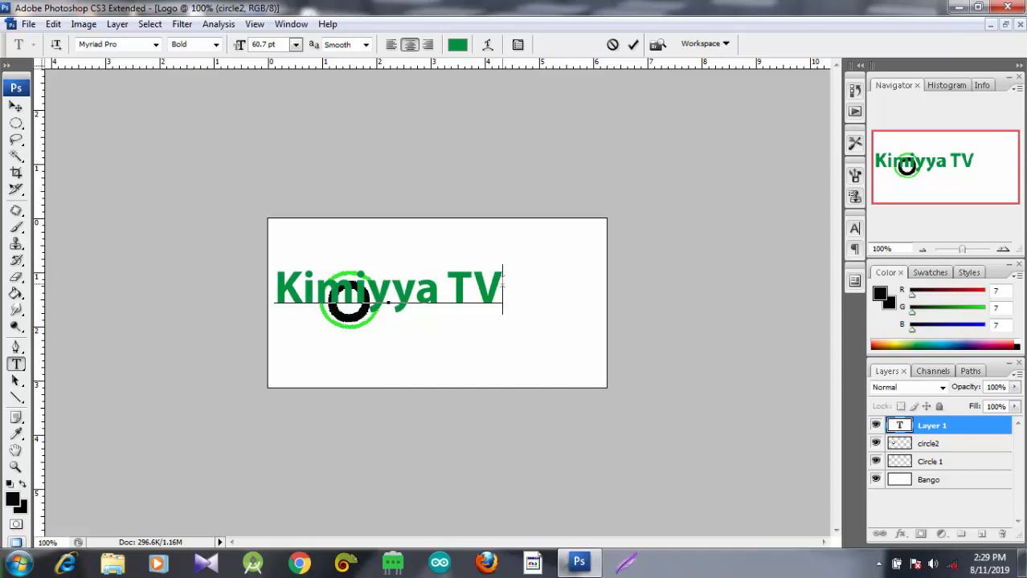
left_click_drag(503, 282, 274, 277)
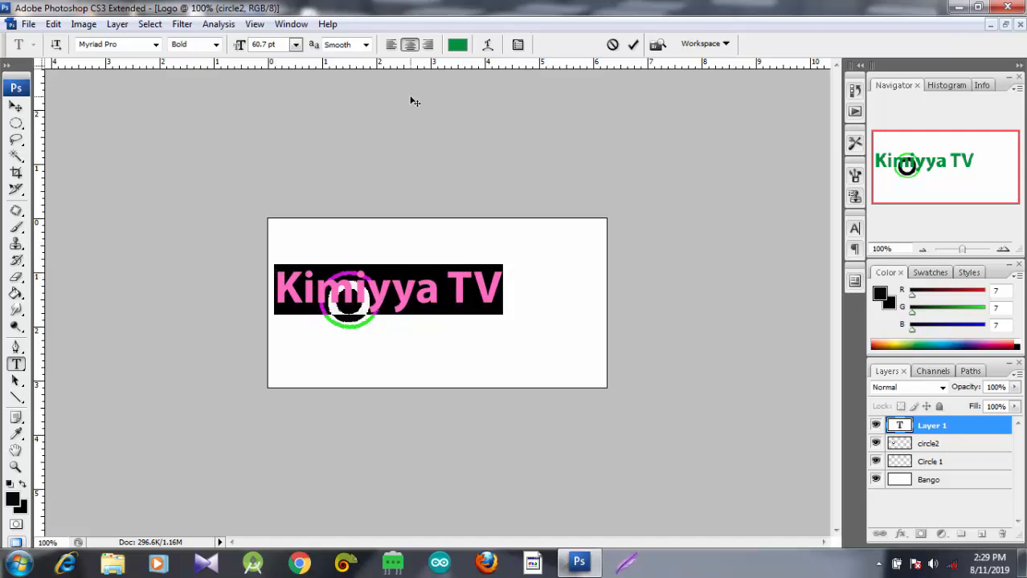
left_click(456, 45)
left_click(511, 229)
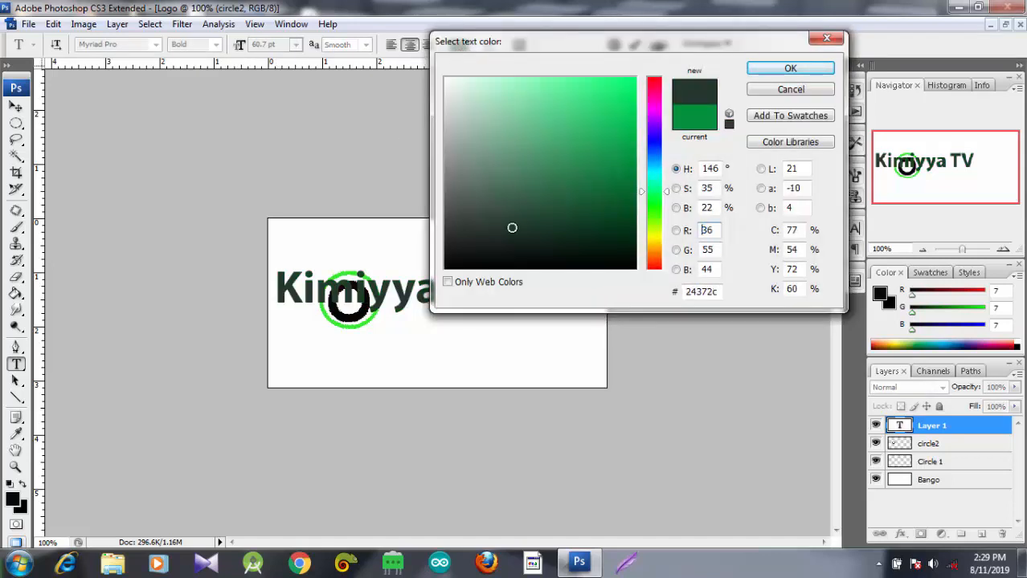
left_click(575, 153)
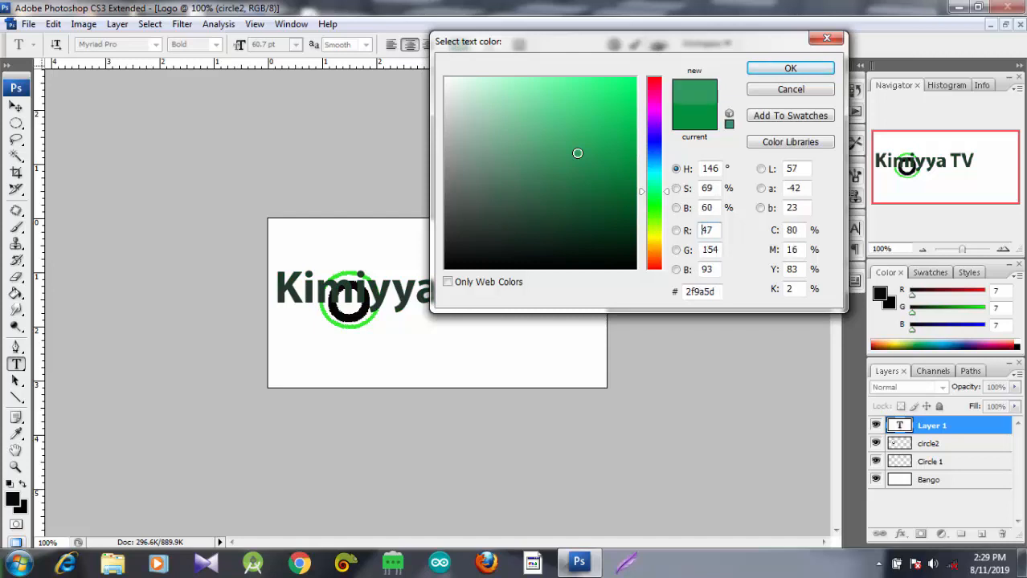
left_click(580, 132)
left_click(604, 177)
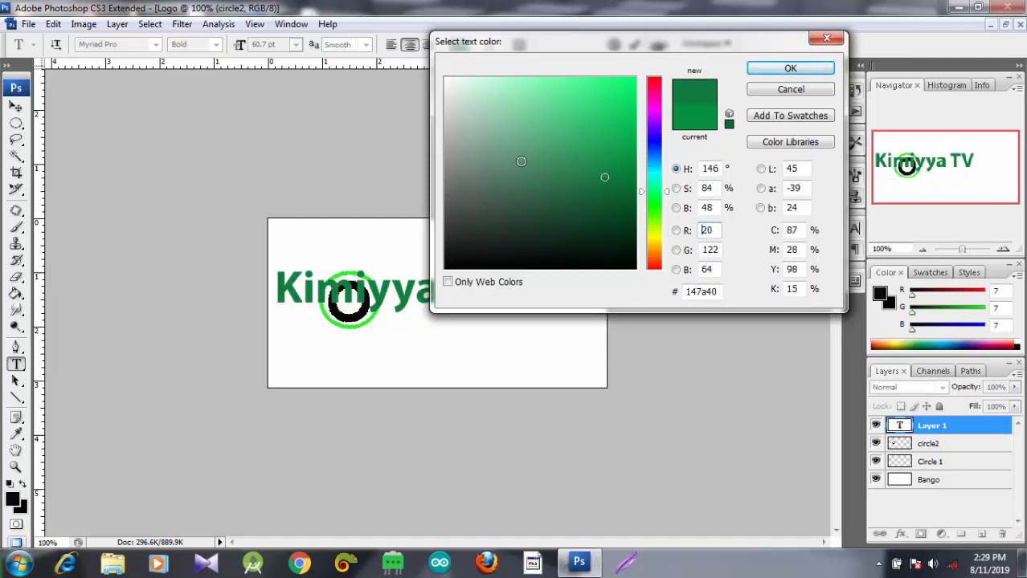
left_click(509, 160)
left_click(480, 130)
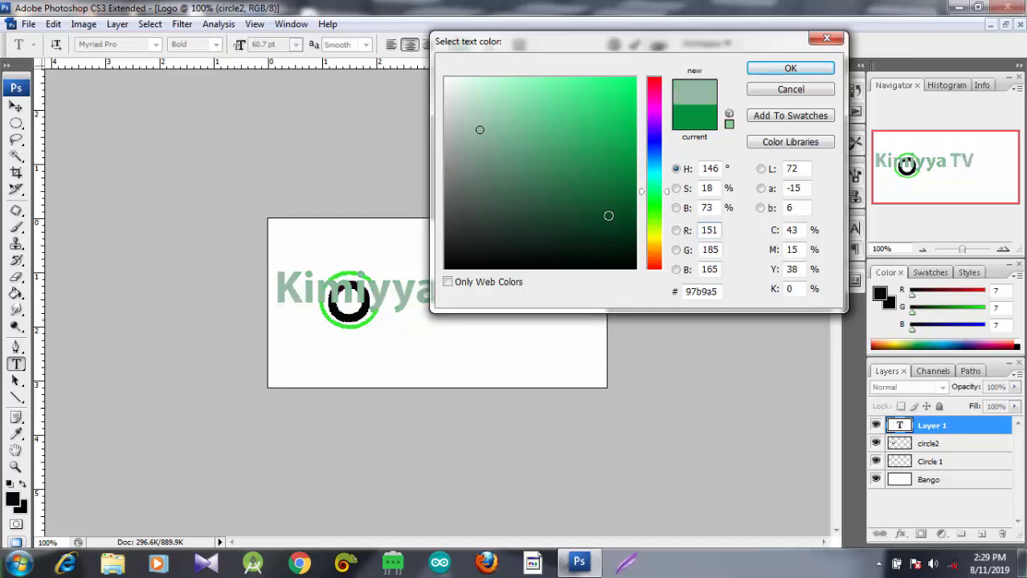
left_click(608, 215)
left_click(610, 261)
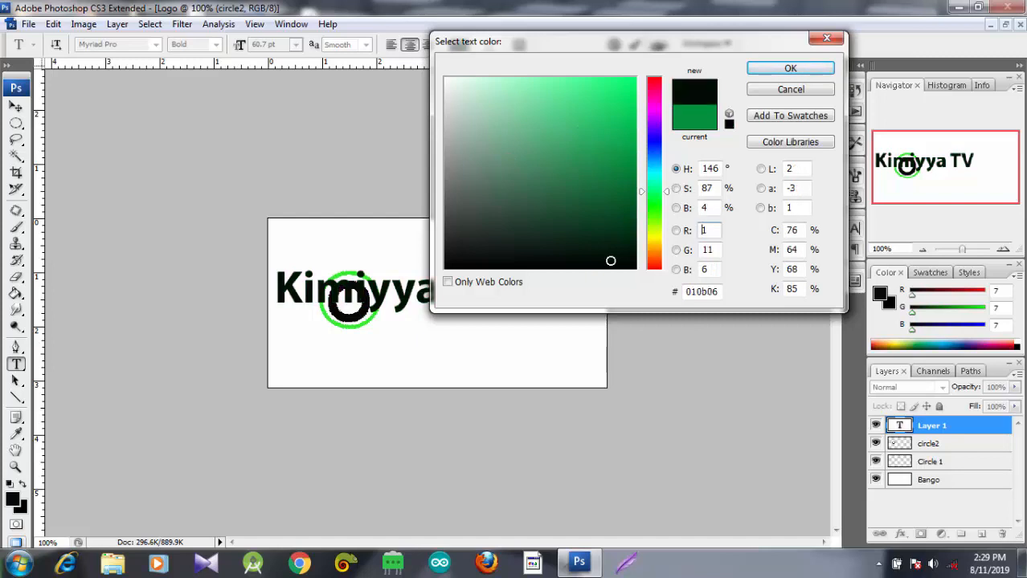
left_click(605, 230)
left_click(593, 171)
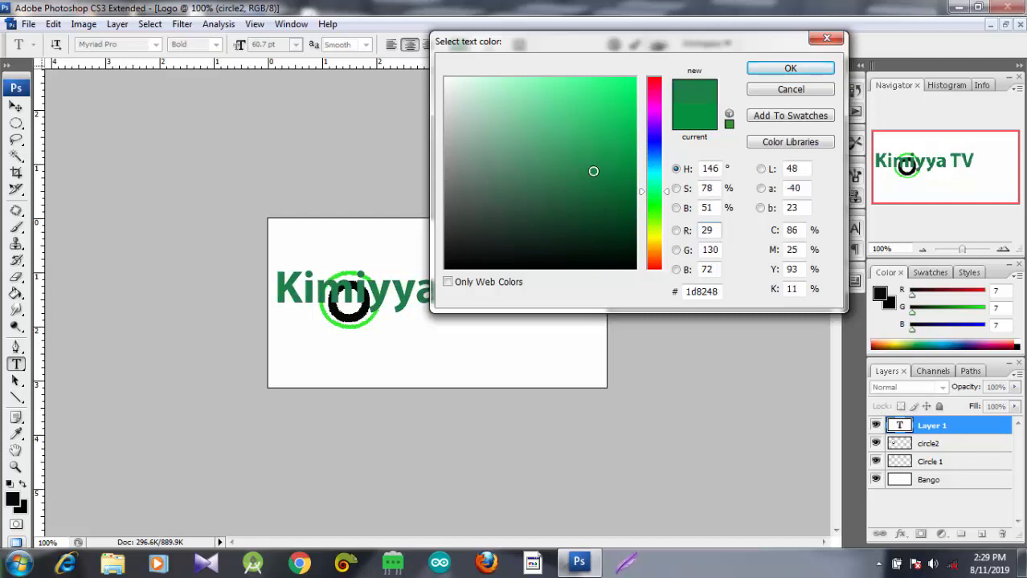
left_click(592, 143)
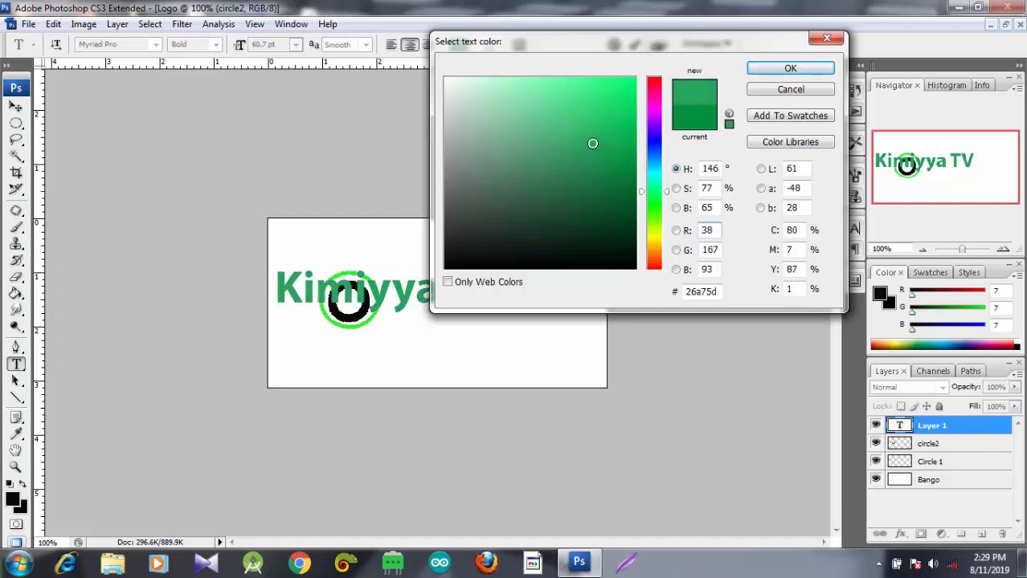
left_click(618, 156)
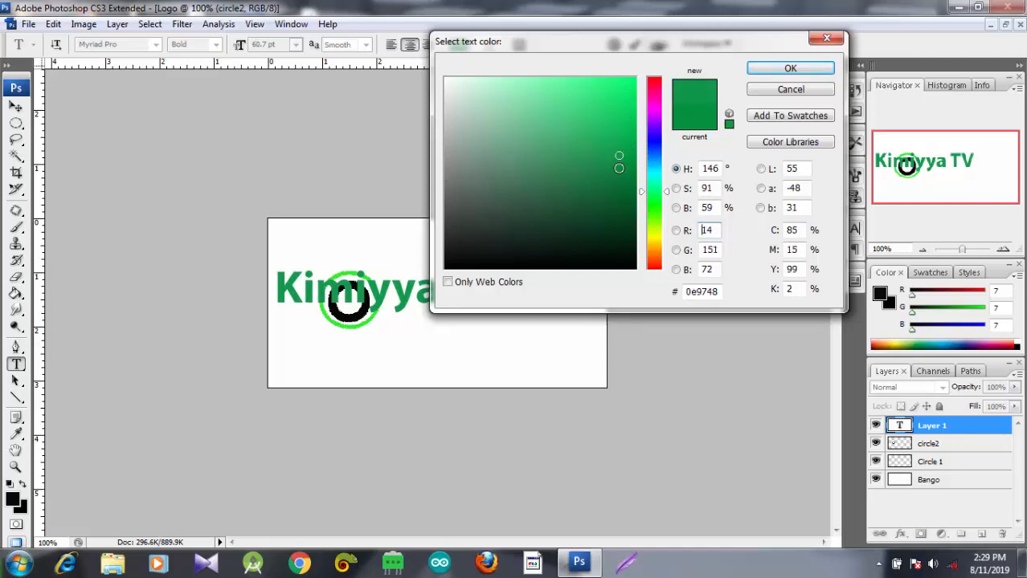
left_click(618, 168)
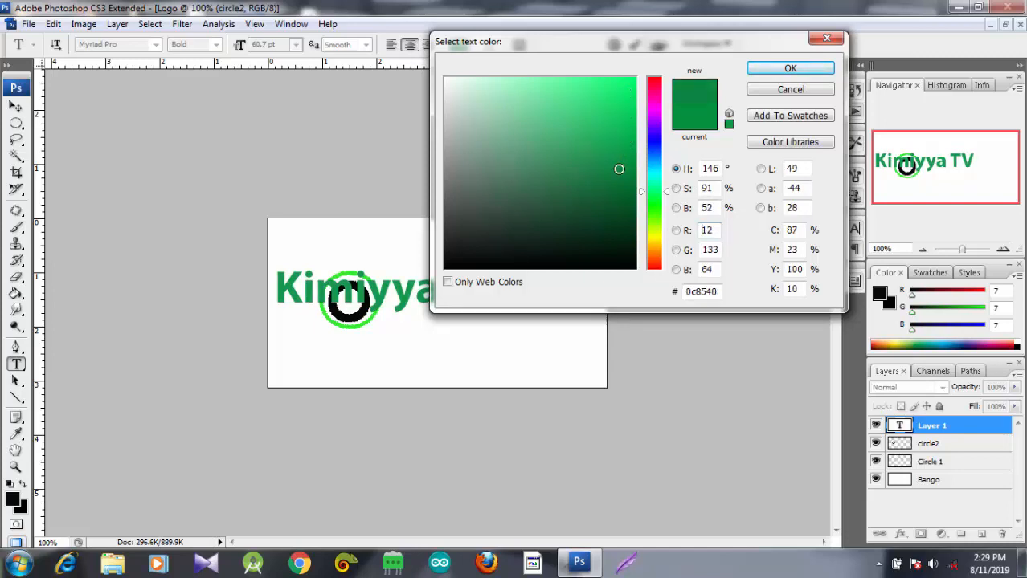
left_click(788, 71)
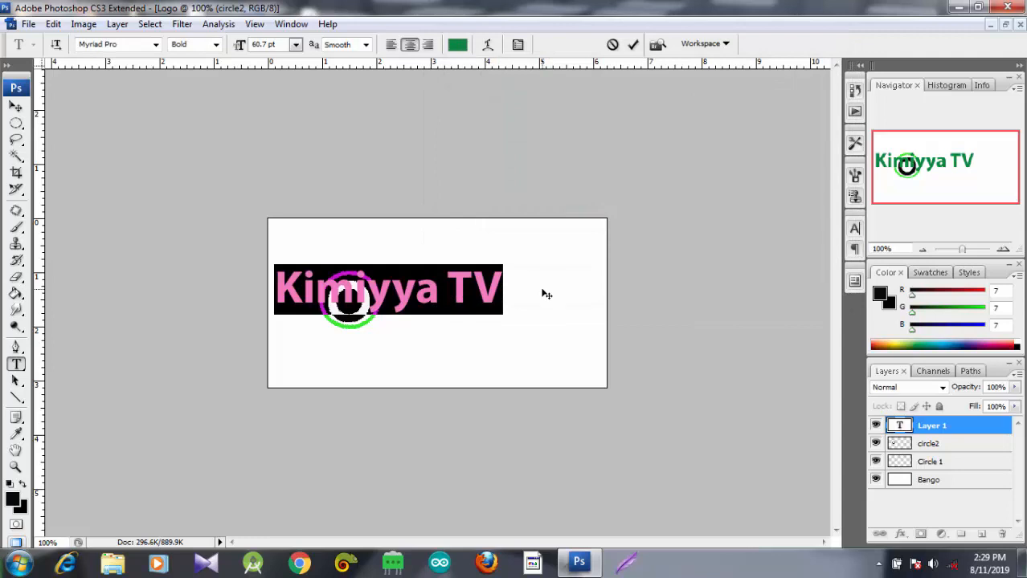
left_click(503, 283)
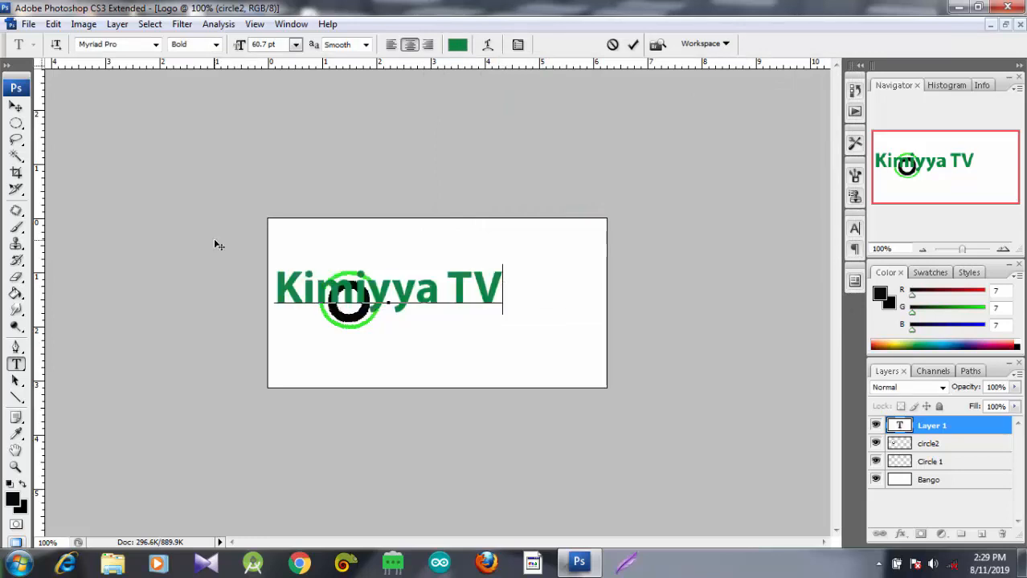
Step: Move the Kimiyya TV text layer right and slightly down so it sits beside the rings, vertically centred on them
left_click(16, 108)
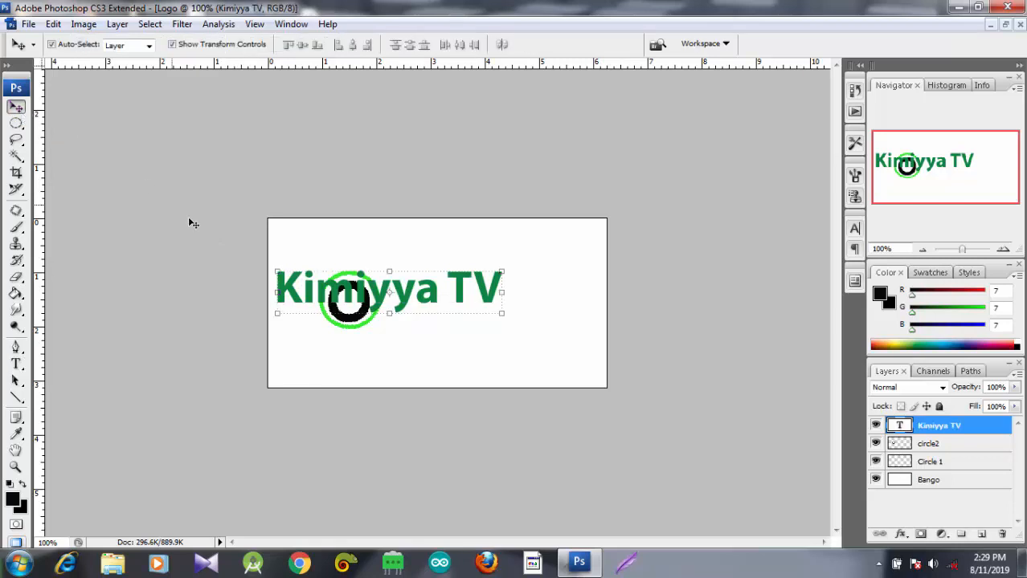
key("Right")
key("Right")
key("Right")
key("Right")
key("Right")
key("Right")
key("Right")
key("Right")
key("Right")
key("Right")
key("Right")
key("Right")
key("Right")
key("Right")
key("Right")
key("Right")
key("Right")
key("Right")
key("Right")
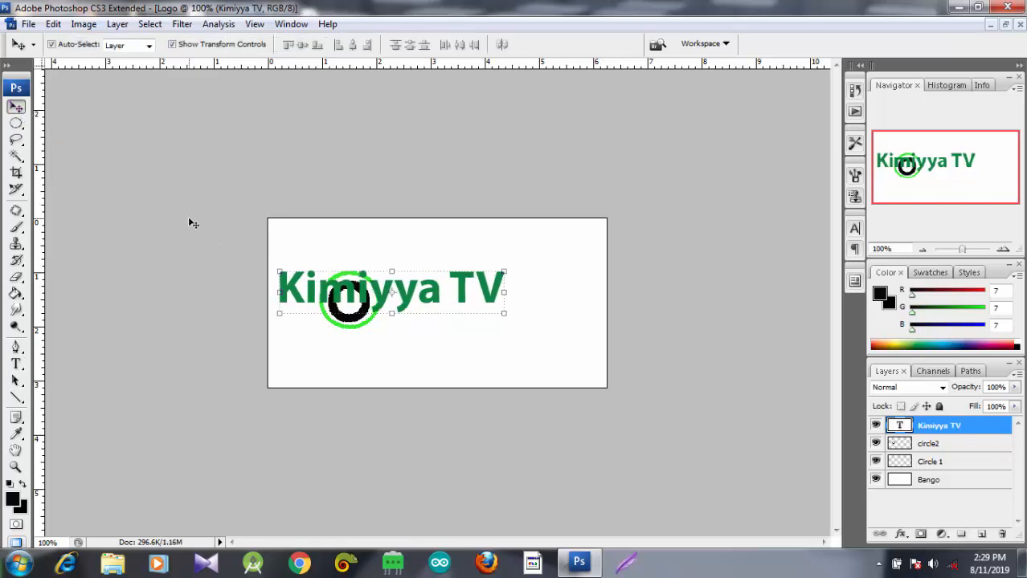
key("Right")
key("Right")
key("Right")
key("Right")
key("Right")
key("Right")
key("Right")
key("Right")
key("Right")
key("Right")
key("Right")
key("Right")
key("Right")
key("Right")
key("Right")
key("Right")
key("Right")
key("Right")
key("Right")
key("Right")
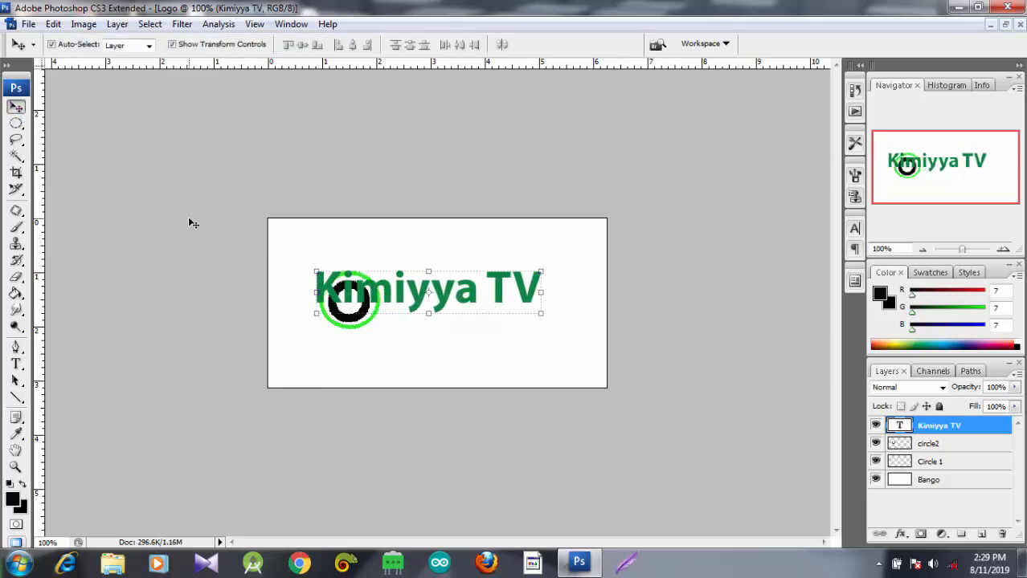
key("Right")
key("Right")
key("Right")
key("Right")
key("Right")
key("Right")
key("Right")
key("Right")
key("Right")
key("Right")
key("Right")
key("Right")
key("Right")
key("Right")
key("Right")
key("Right")
key("Right")
key("Right")
key("Right")
key("Right")
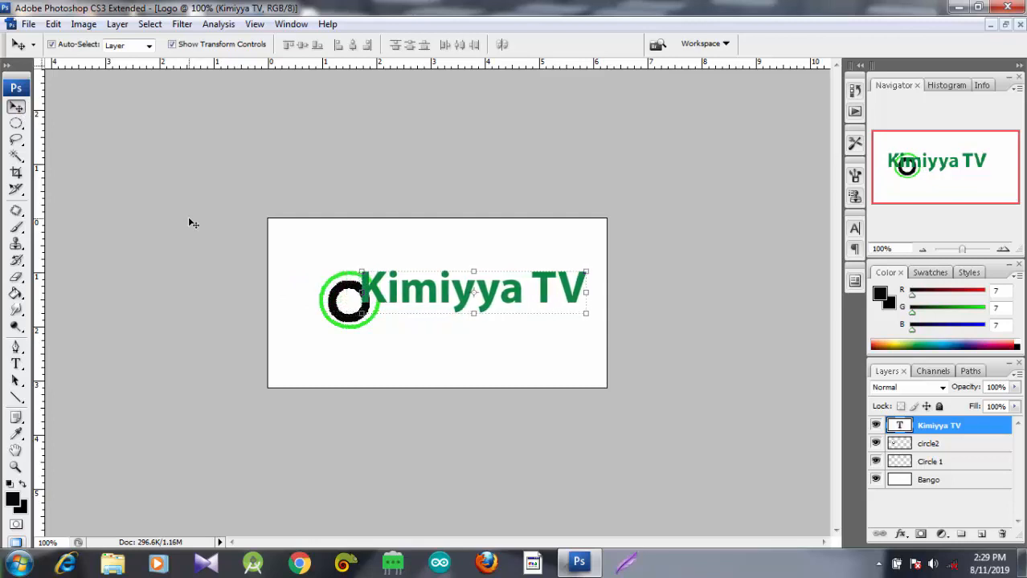
key("Down")
key("Down")
key("Down")
key("Down")
key("Down")
key("Down")
key("Down")
key("Down")
key("Down")
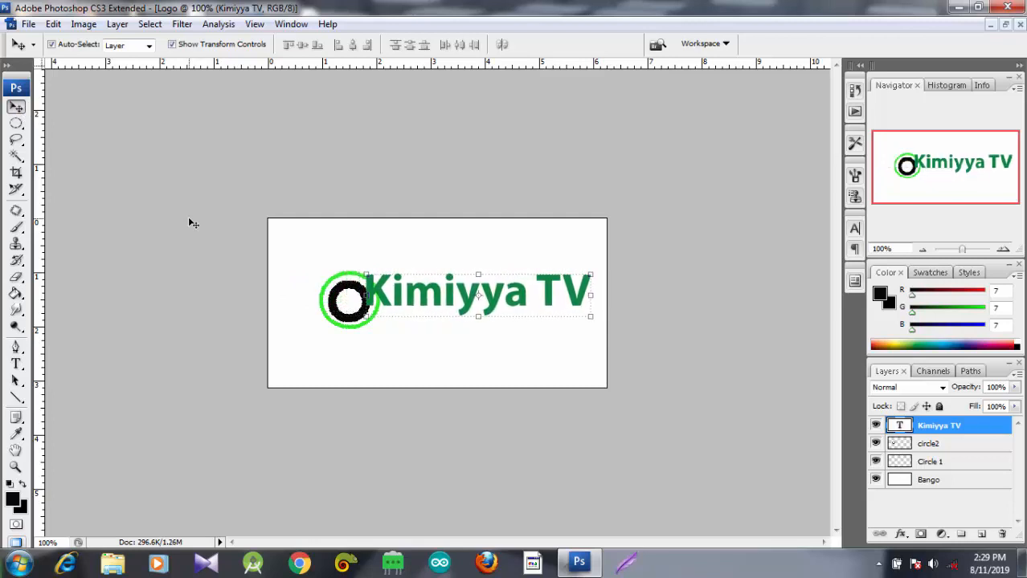
key("Right")
key("Right")
key("Right")
key("Right")
key("Right")
key("Right")
key("Right")
key("Right")
key("Right")
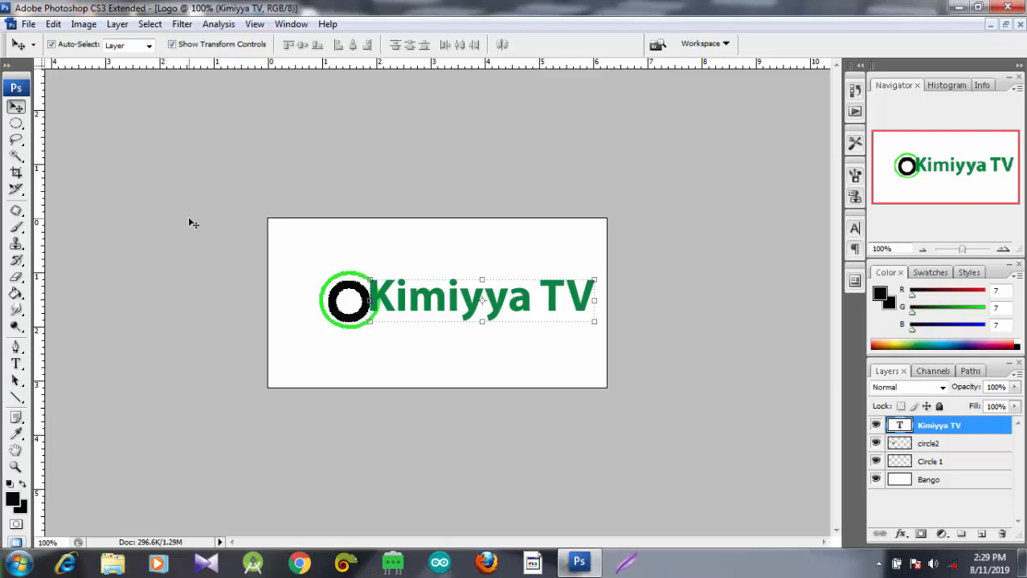
key("Right")
key("Down")
key("Down")
key("Down")
key("Down")
key("Down")
key("Down")
key("Down")
key("Down")
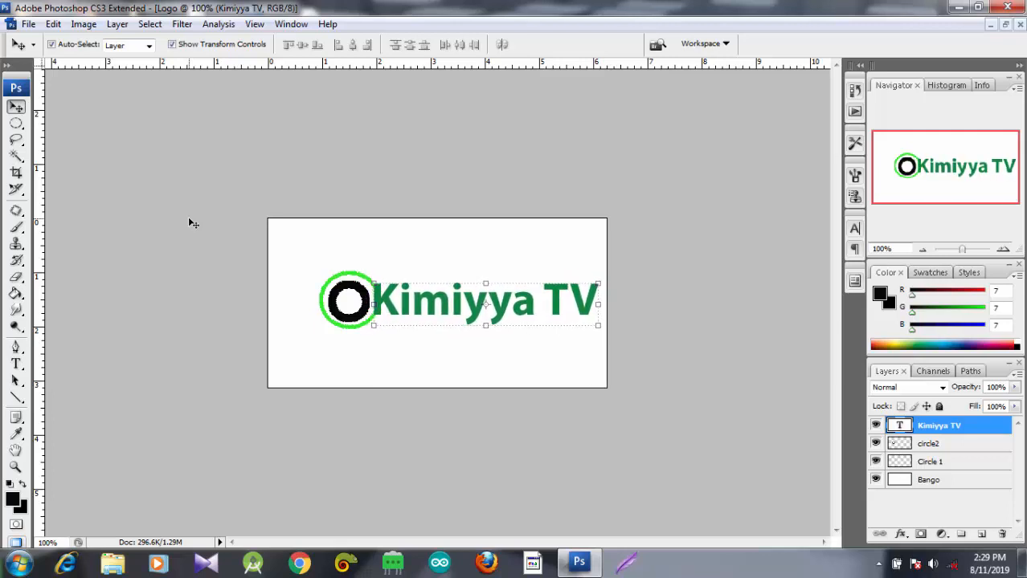
key("Right")
key("Right")
key("Right")
key("Right")
key("Right")
key("Right")
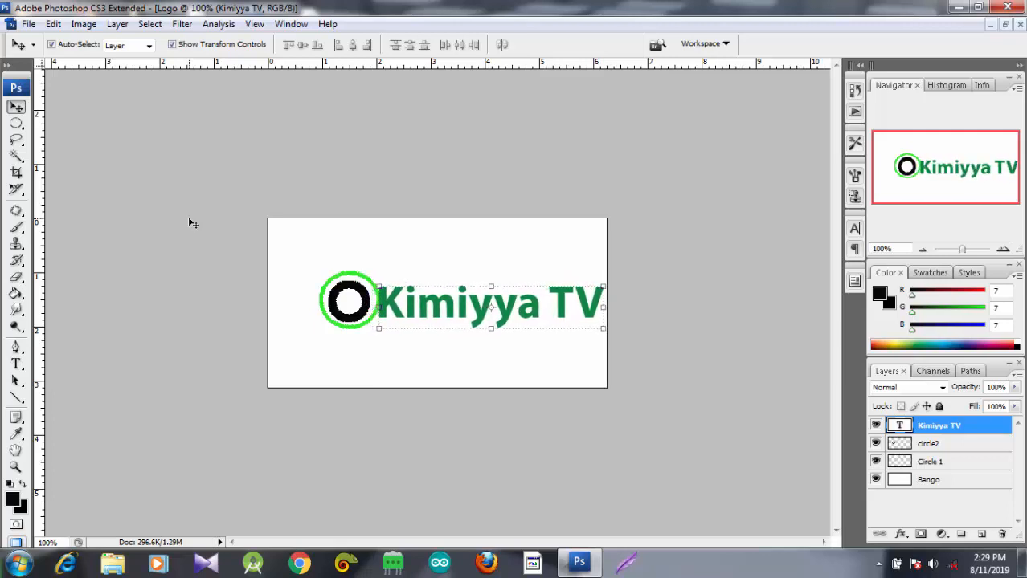
key("Down")
key("Down")
key("Up")
key("Up")
key("Up")
key("Up")
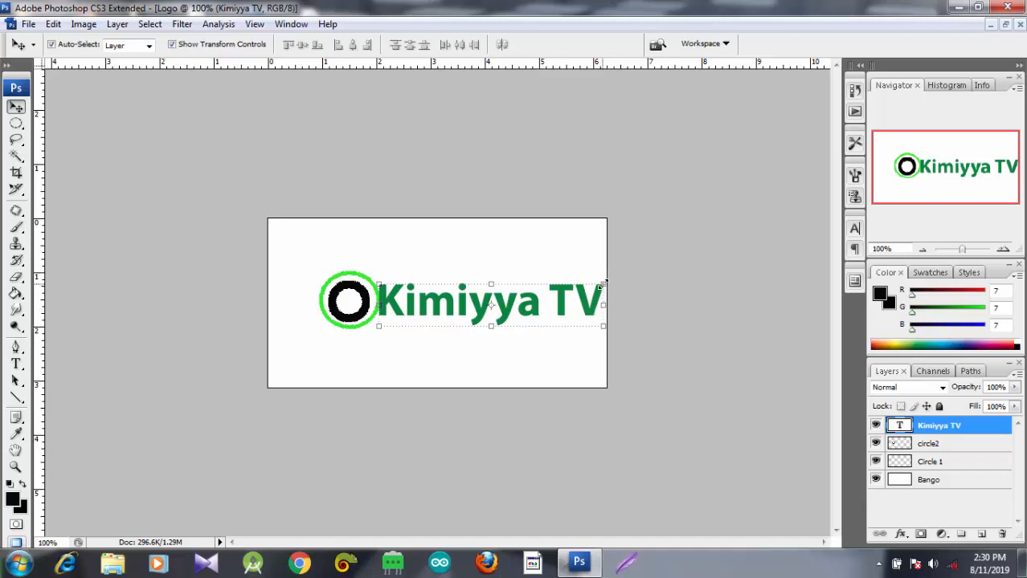
Step: Scale the Kimiyya TV text to about 91.6% in width and height, apply the transform and select the Bango background layer
left_click_drag(603, 282, 594, 282)
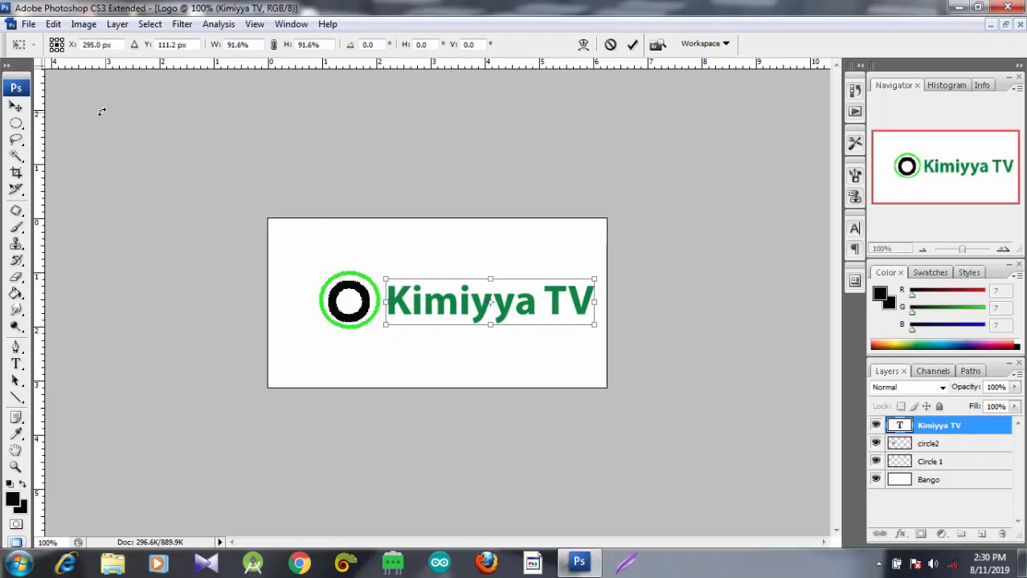
key("Return")
left_click(475, 366)
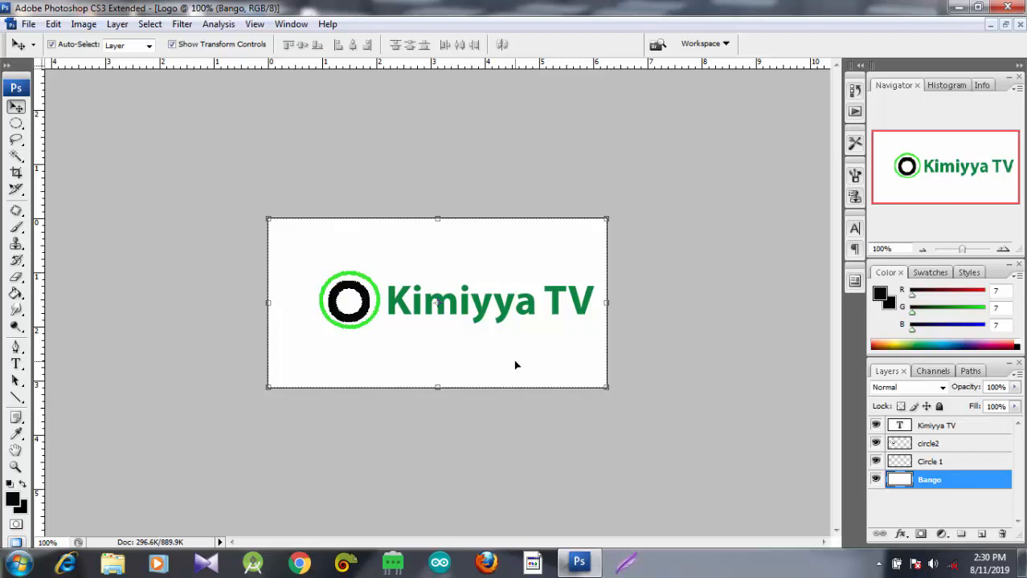
Step: Start saving the document under a new name, replacing the file name with Kirkirar Logo
left_click(29, 24)
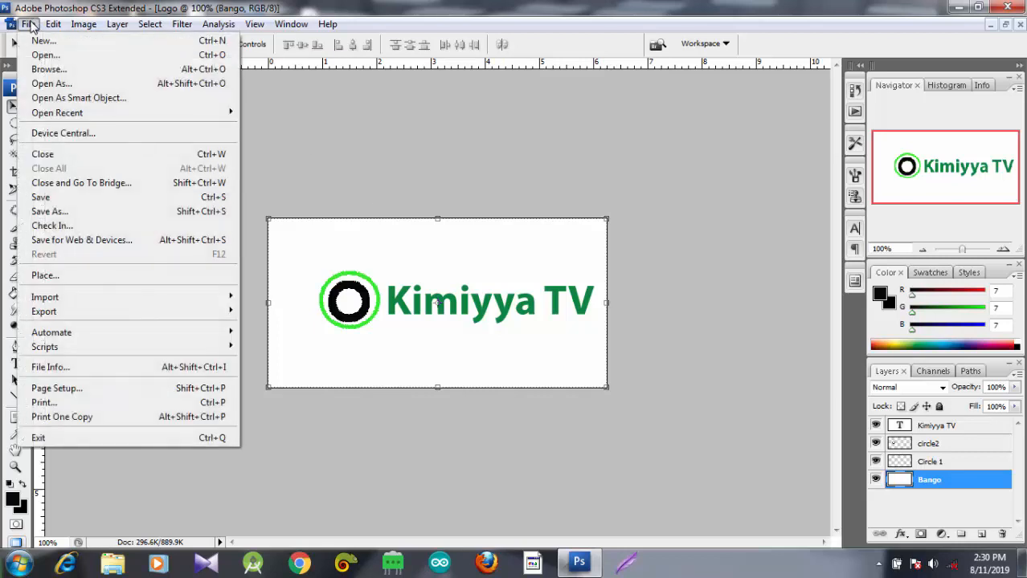
left_click(83, 212)
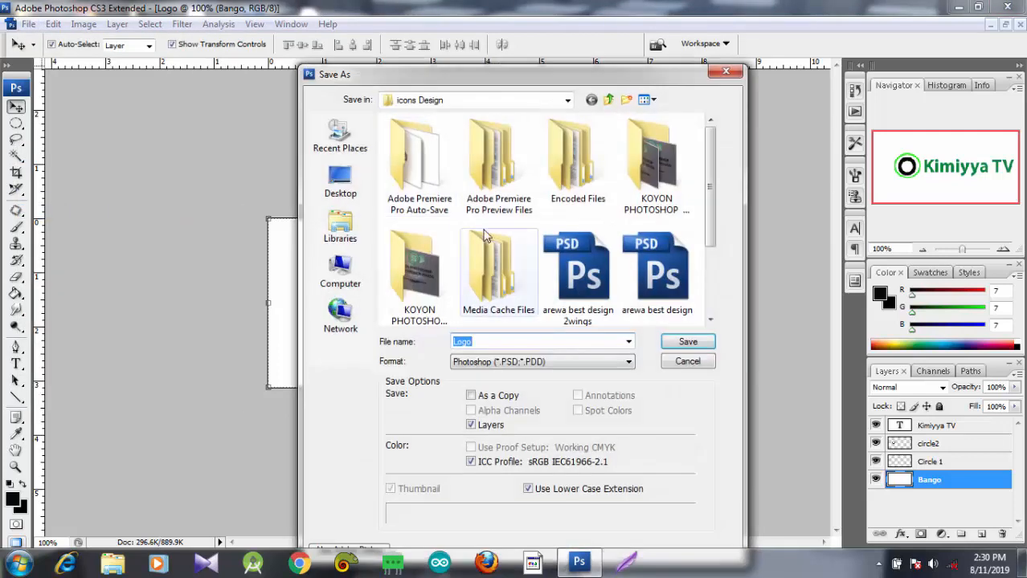
left_click(502, 340)
key("BackSpace")
key("BackSpace")
key("BackSpace")
key("BackSpace")
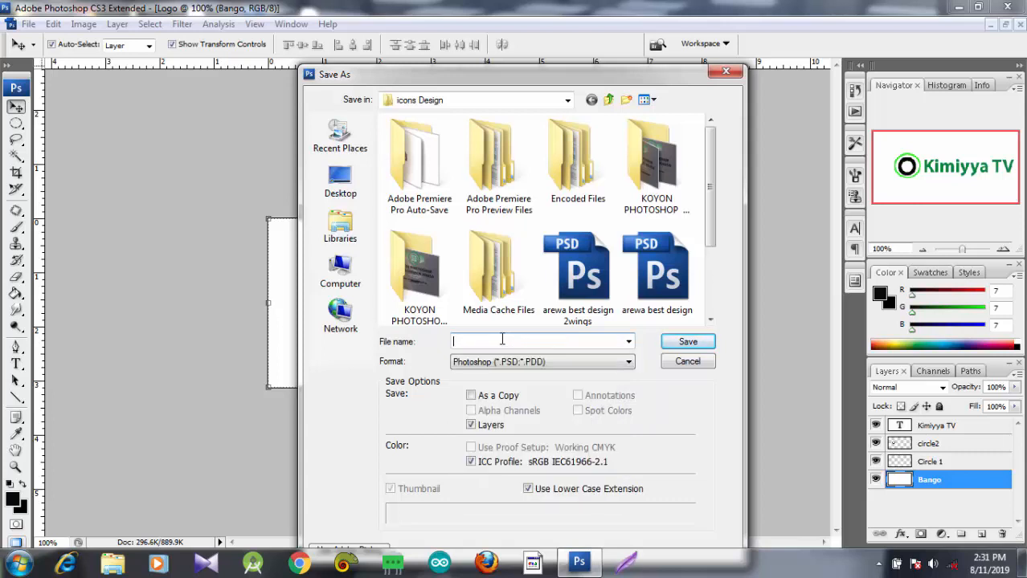
type("Kirkiran Logo")
Step: Save the logo to the Desktop in PNG format with interlacing set to None
left_click(539, 361)
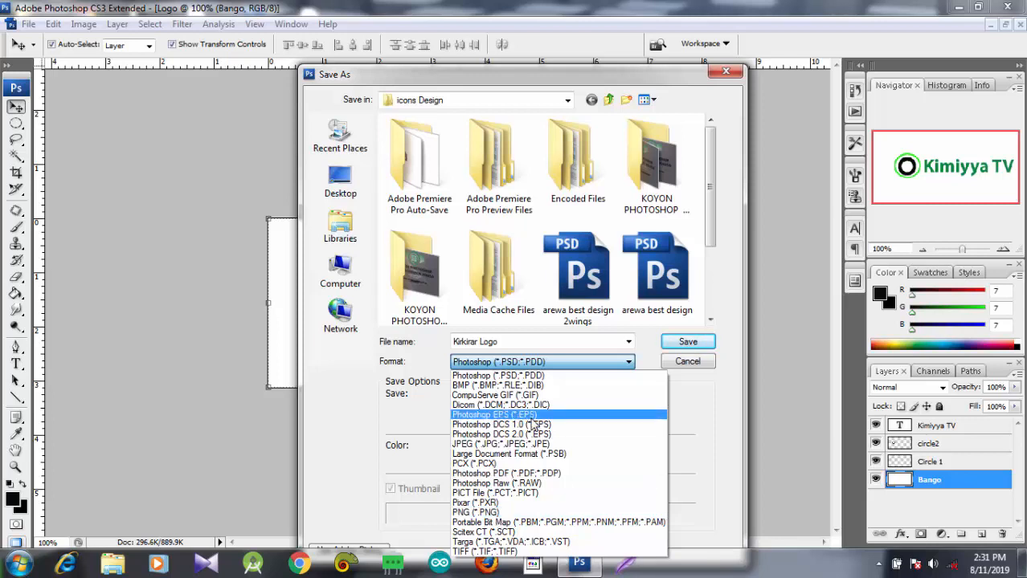
left_click(712, 288)
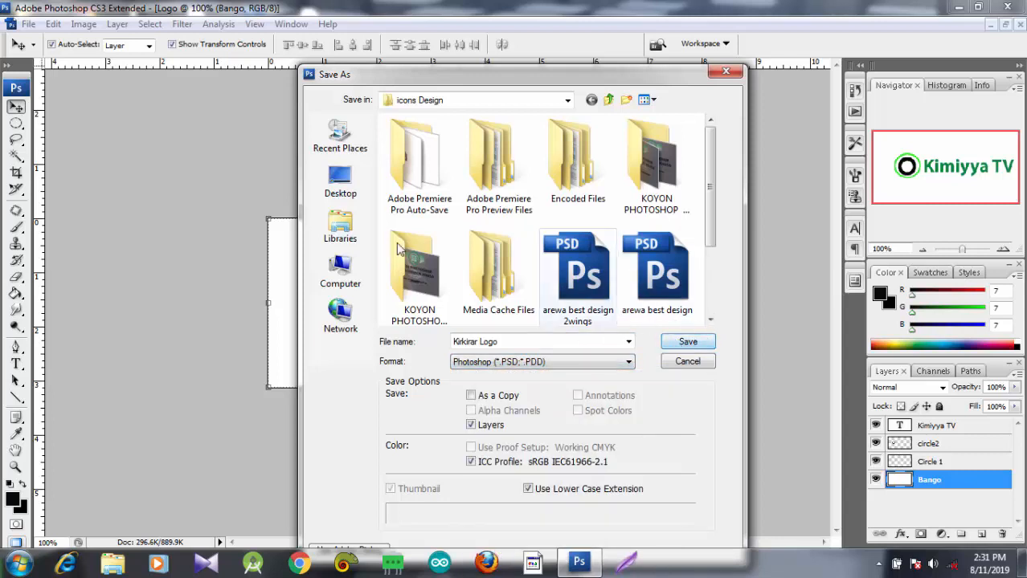
left_click(338, 183)
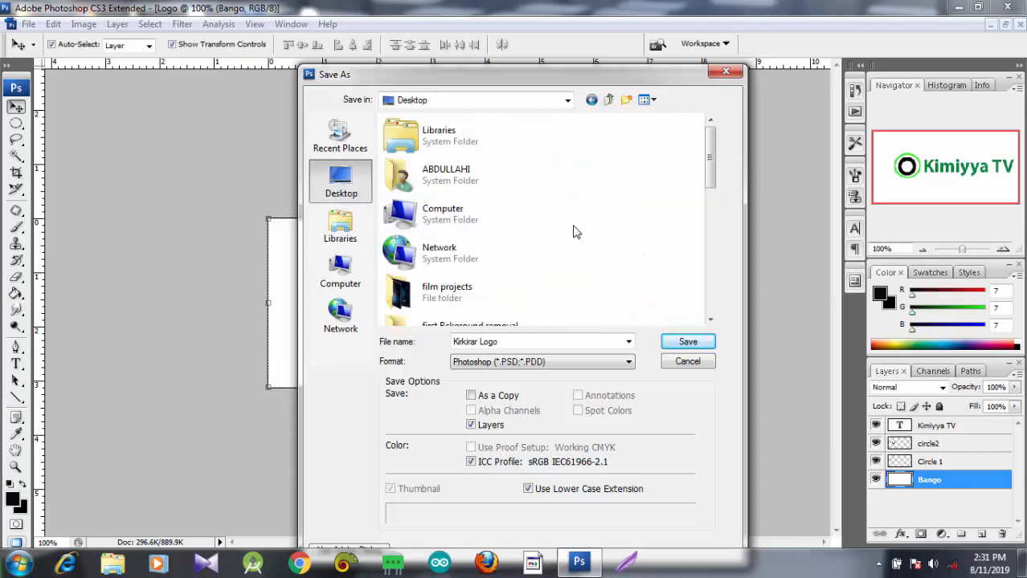
left_click(596, 361)
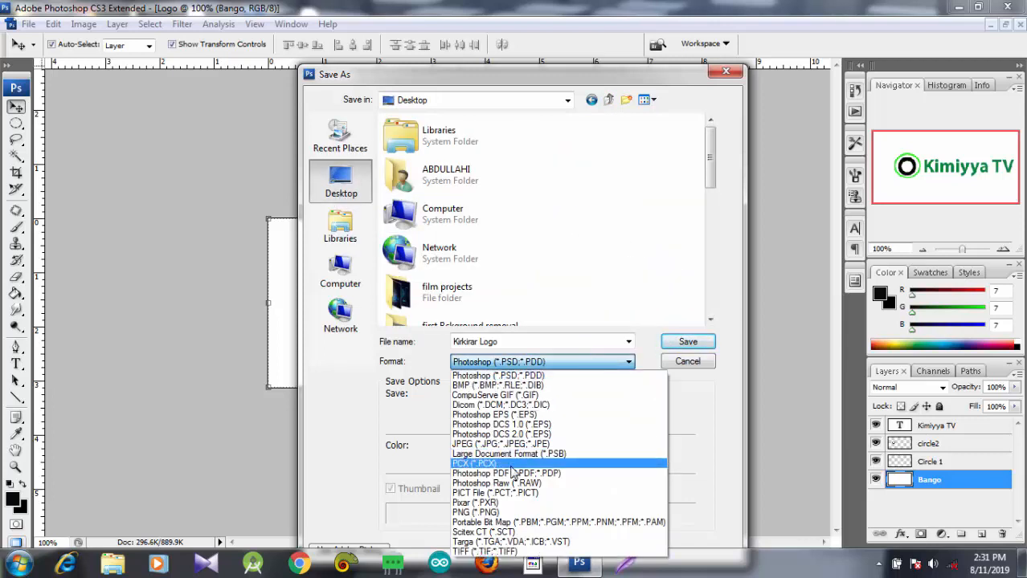
left_click(504, 511)
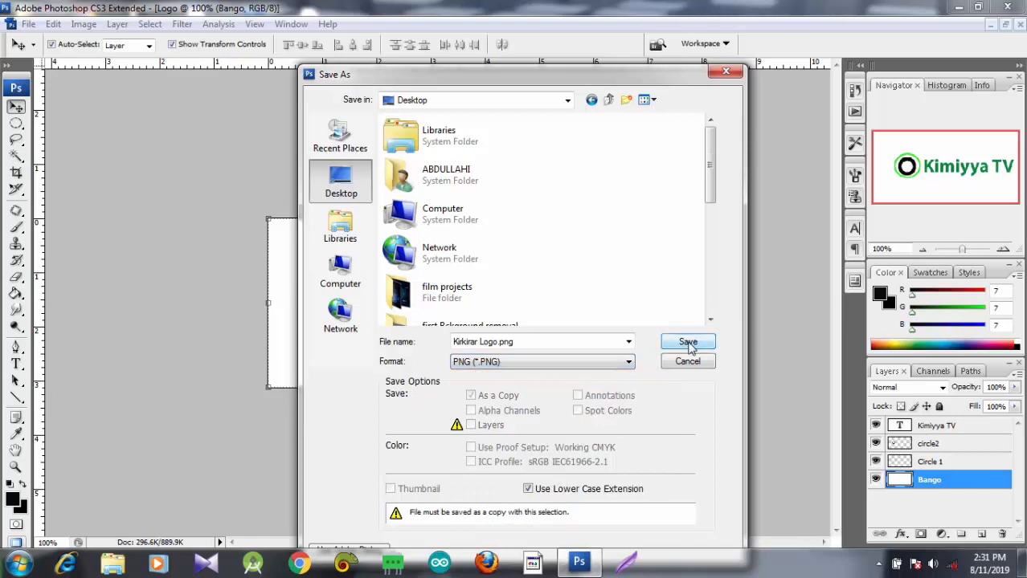
left_click(688, 343)
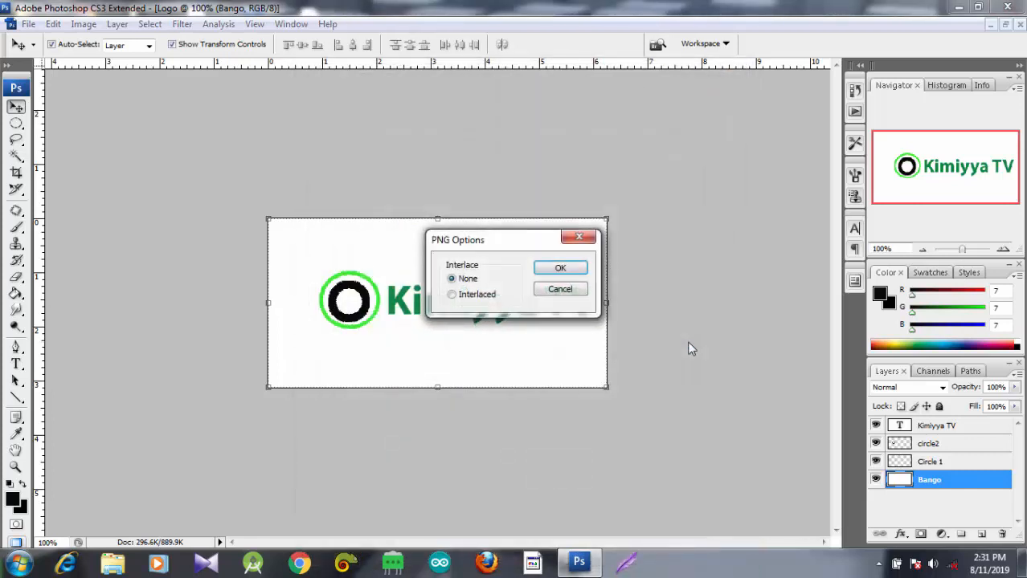
left_click(554, 270)
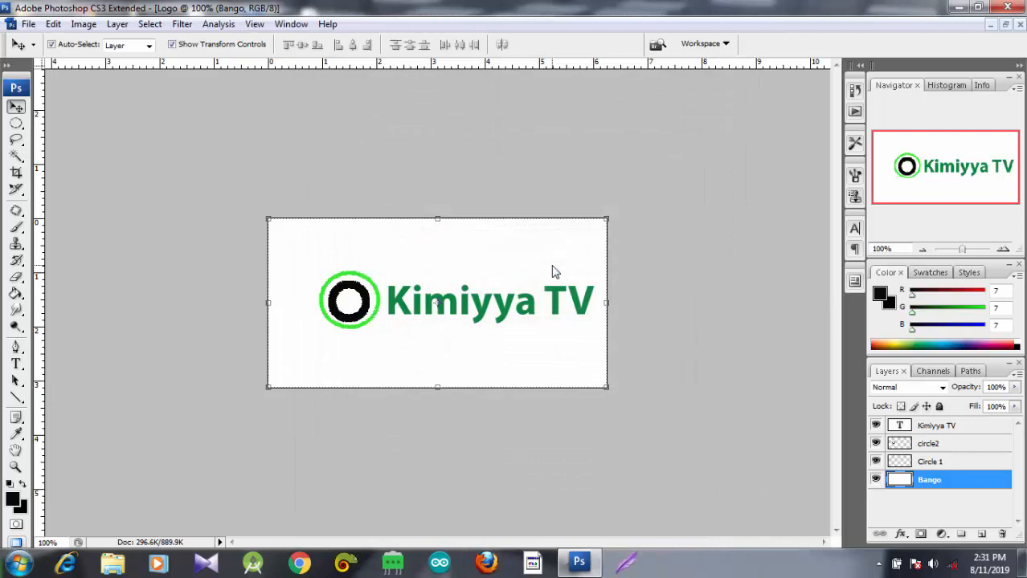
Step: Minimize Photoshop and open the Kirkirar Logo image from the desktop to check the export
left_click(956, 10)
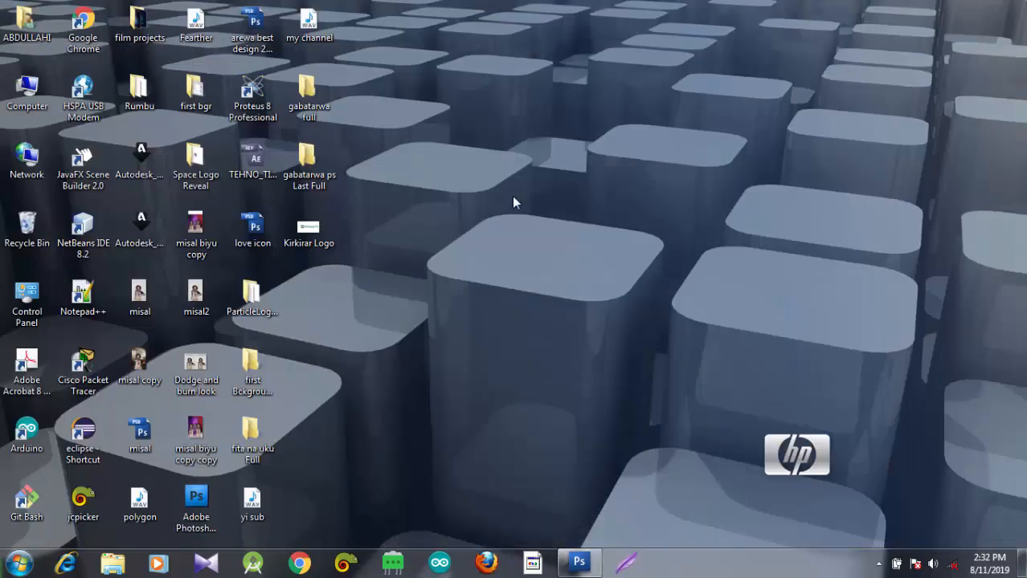
double_click(317, 233)
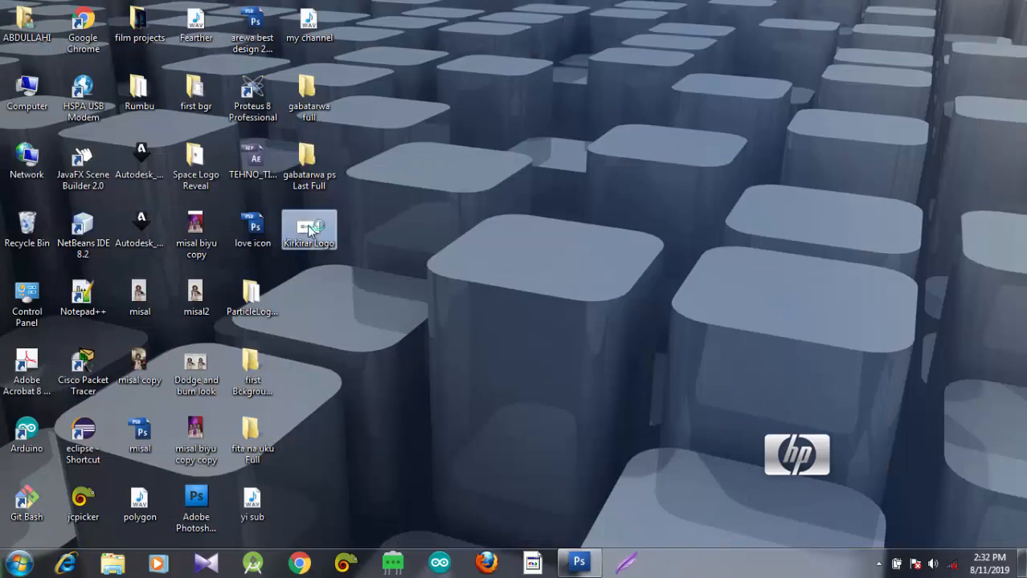